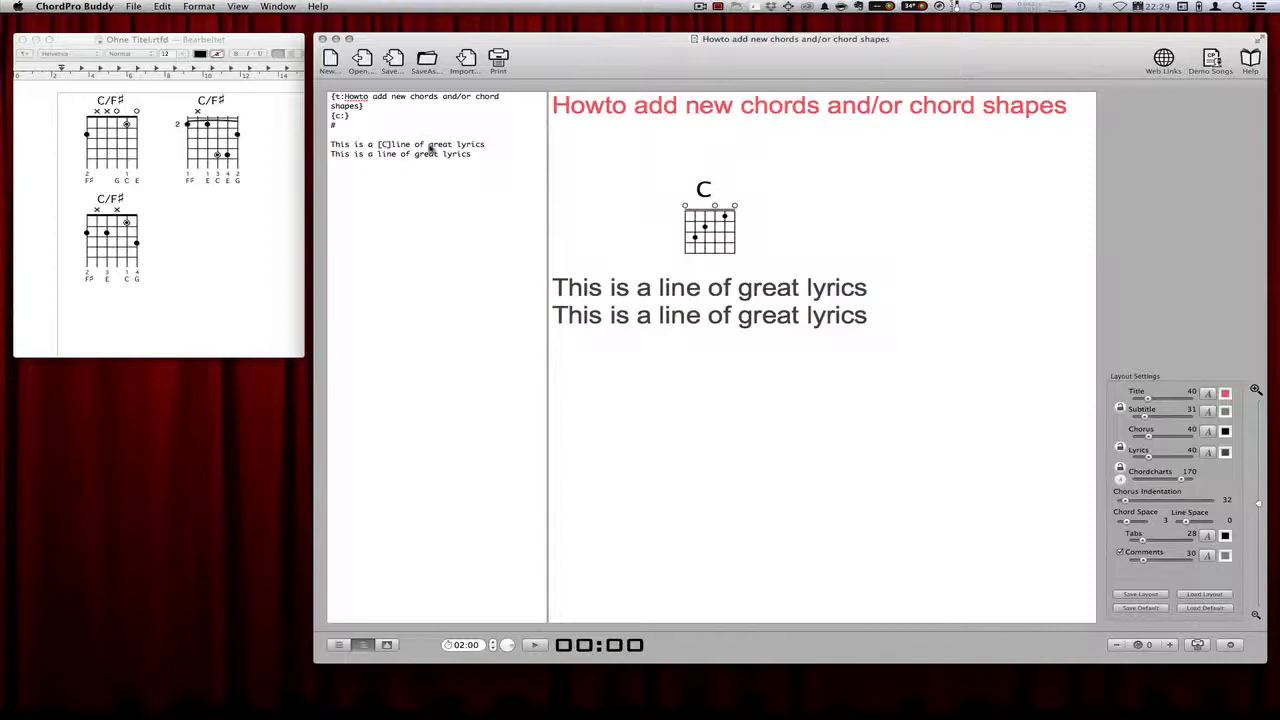
- Insert the chord [C/F#] before "great" in the first lyrics line
type("[")
type("]")
type("C")
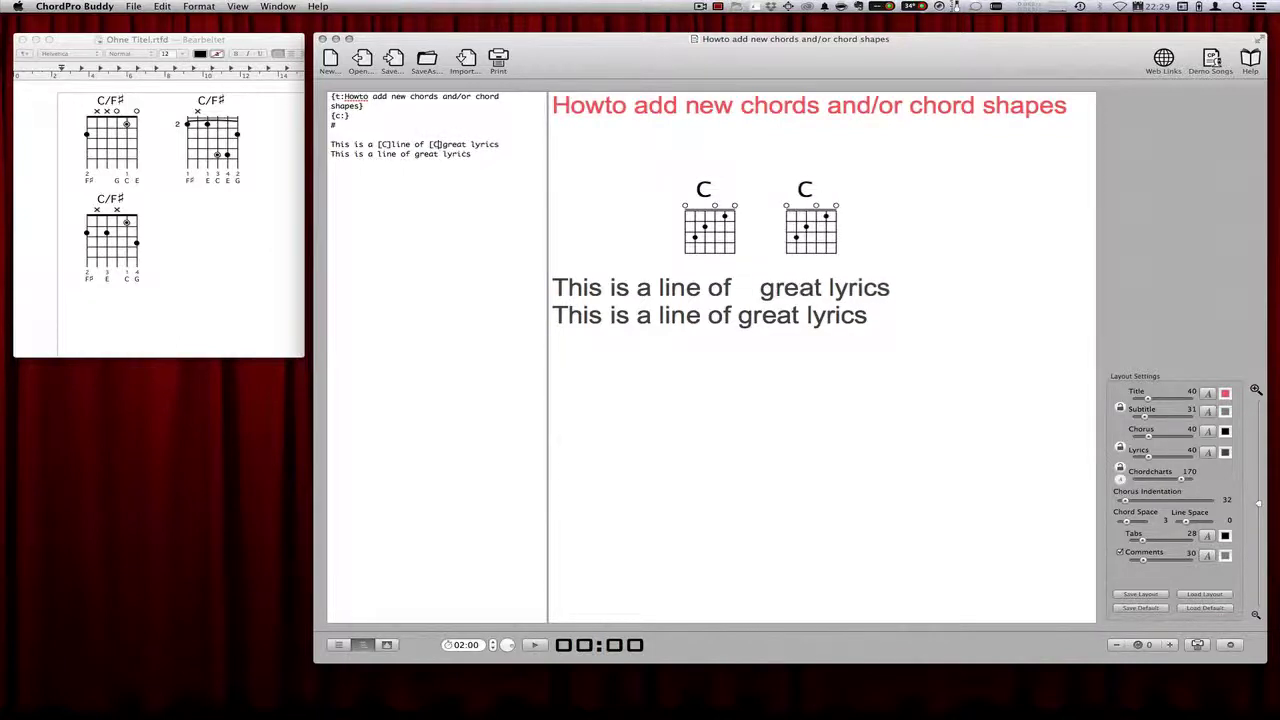
type("/F#")
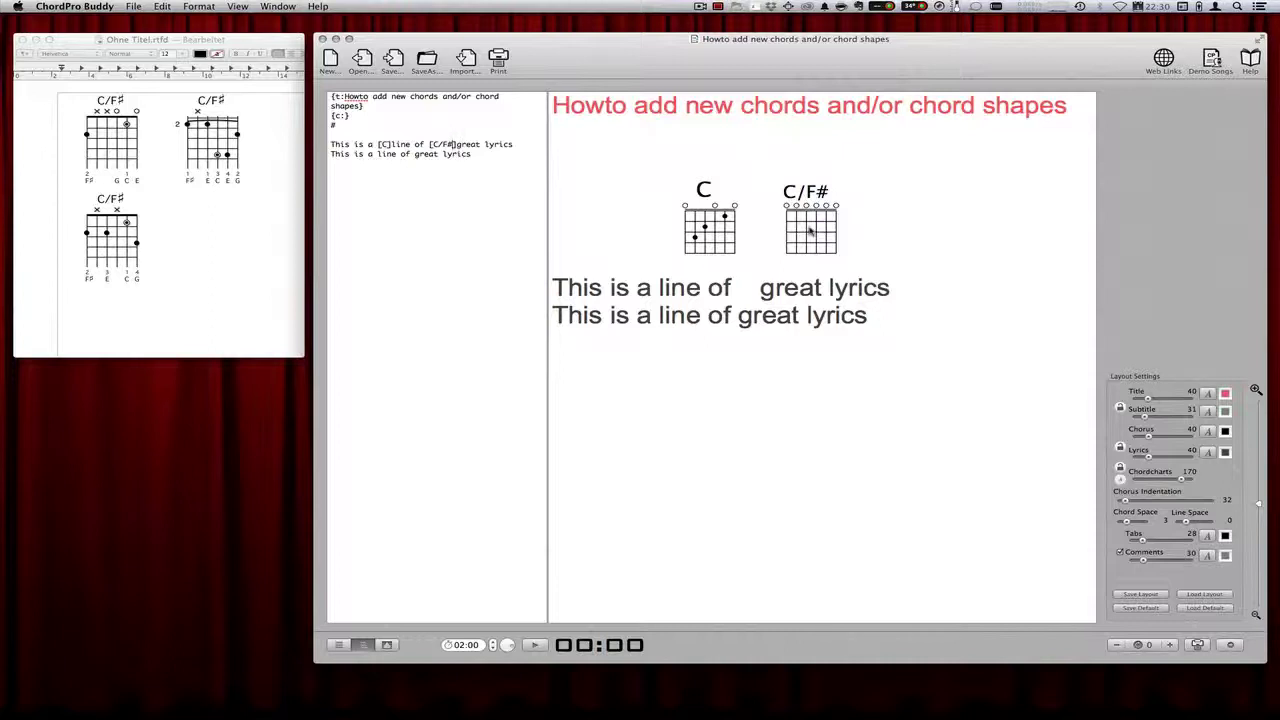
- Open the chord database for the song's C/F# chord and select its definition
left_click(810, 230)
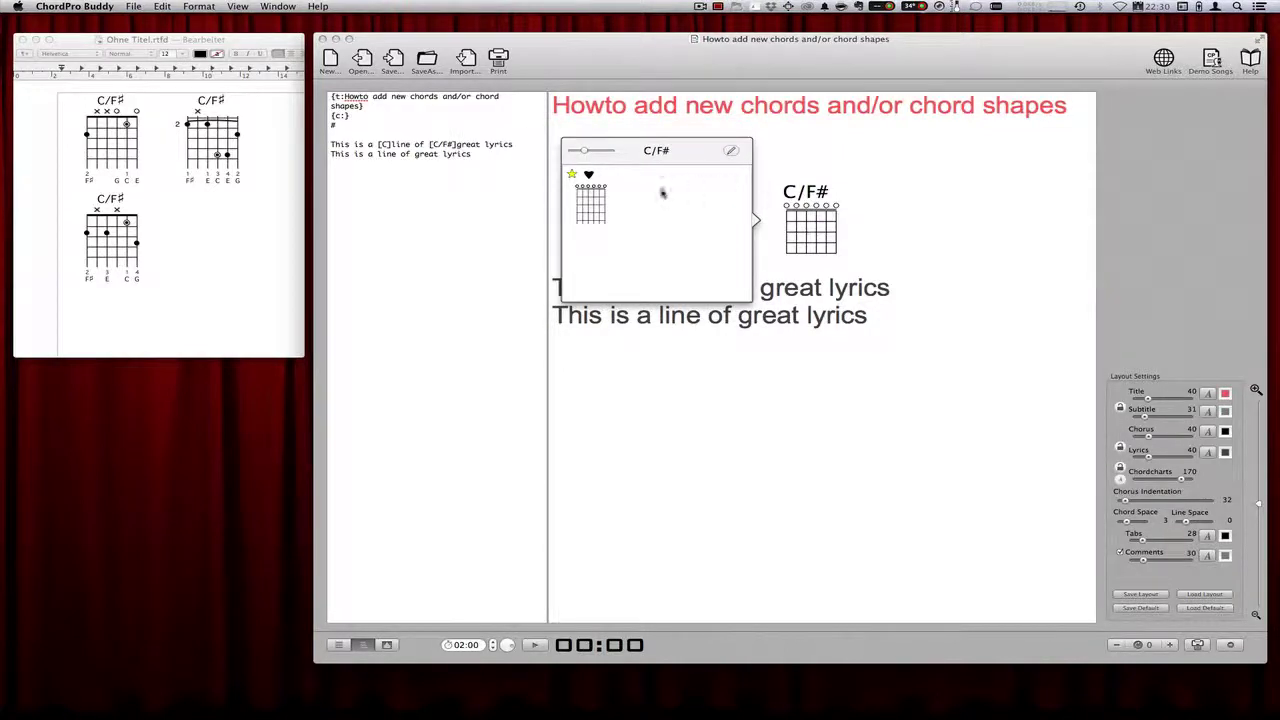
left_click(731, 152)
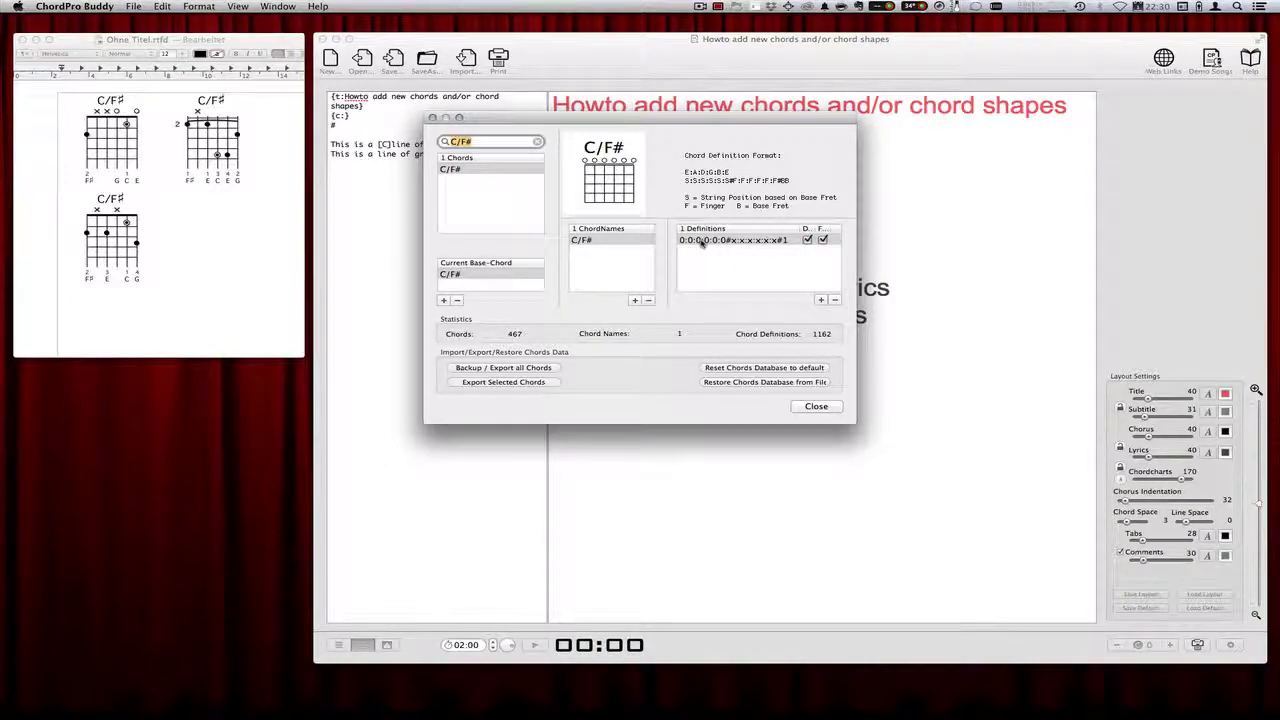
left_click(699, 246)
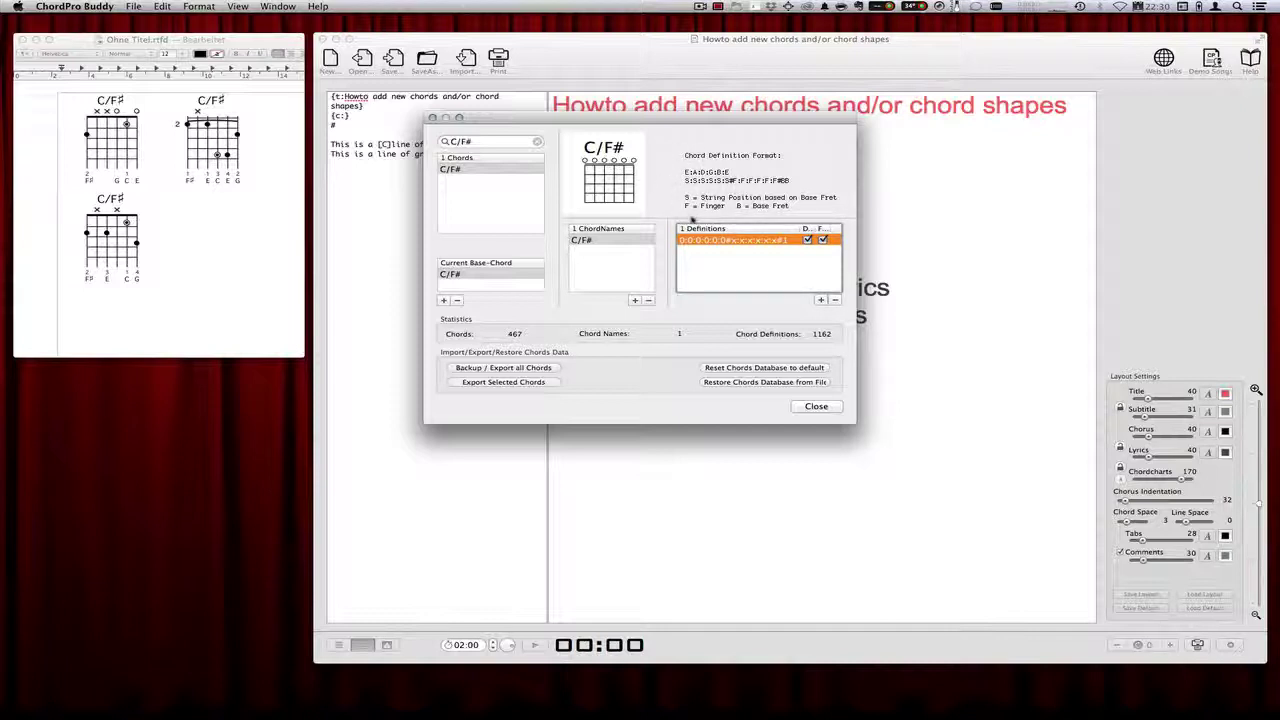
- Set the C/F# definition to 2:x:x:0:1:0#x:x:x:x:x:x#1 and close the chord database
double_click(684, 241)
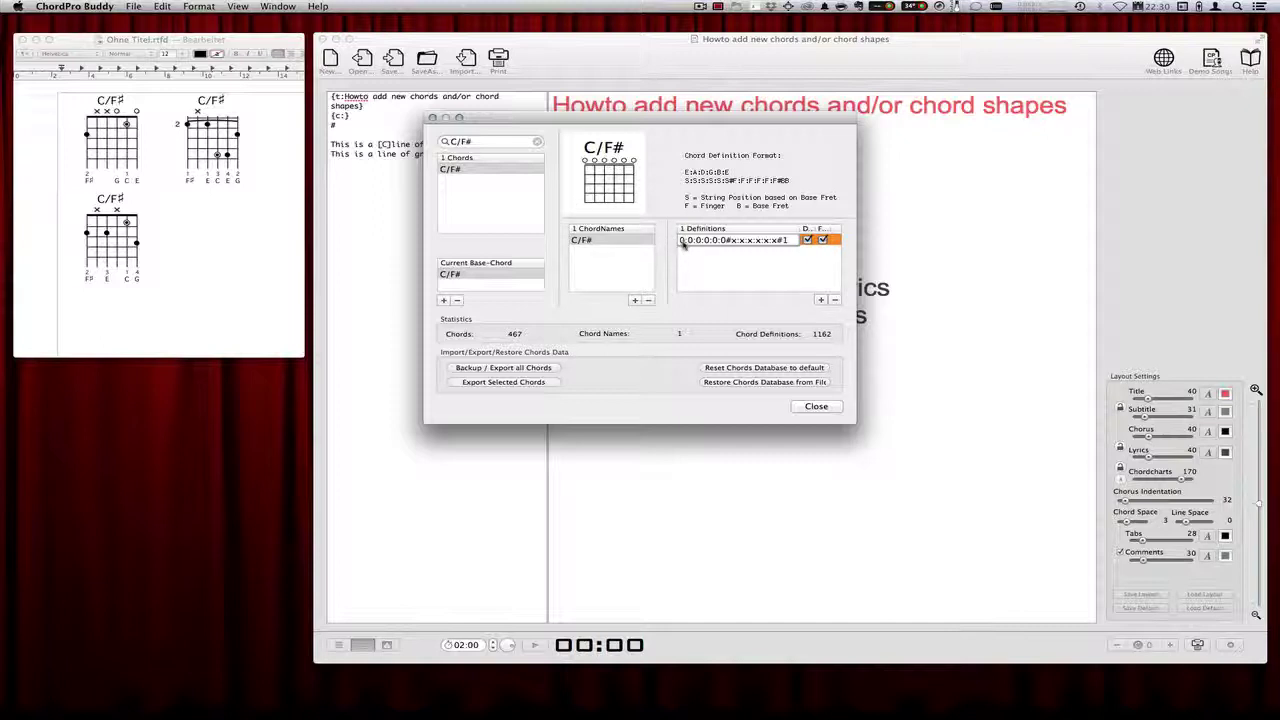
left_click(682, 242)
type("2")
left_click(692, 243)
key("BackSpace")
type("x")
key("BackSpace")
type("x")
key("BackSpace")
type("1")
key("Return")
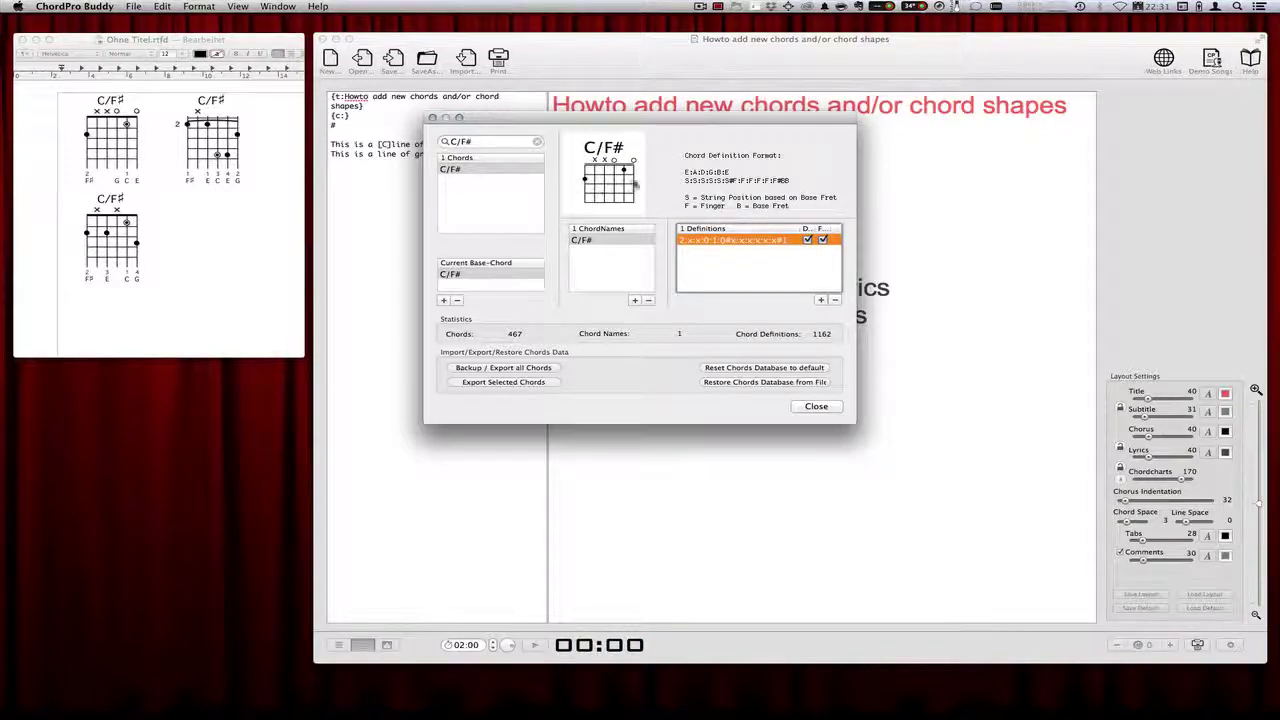
left_click(816, 406)
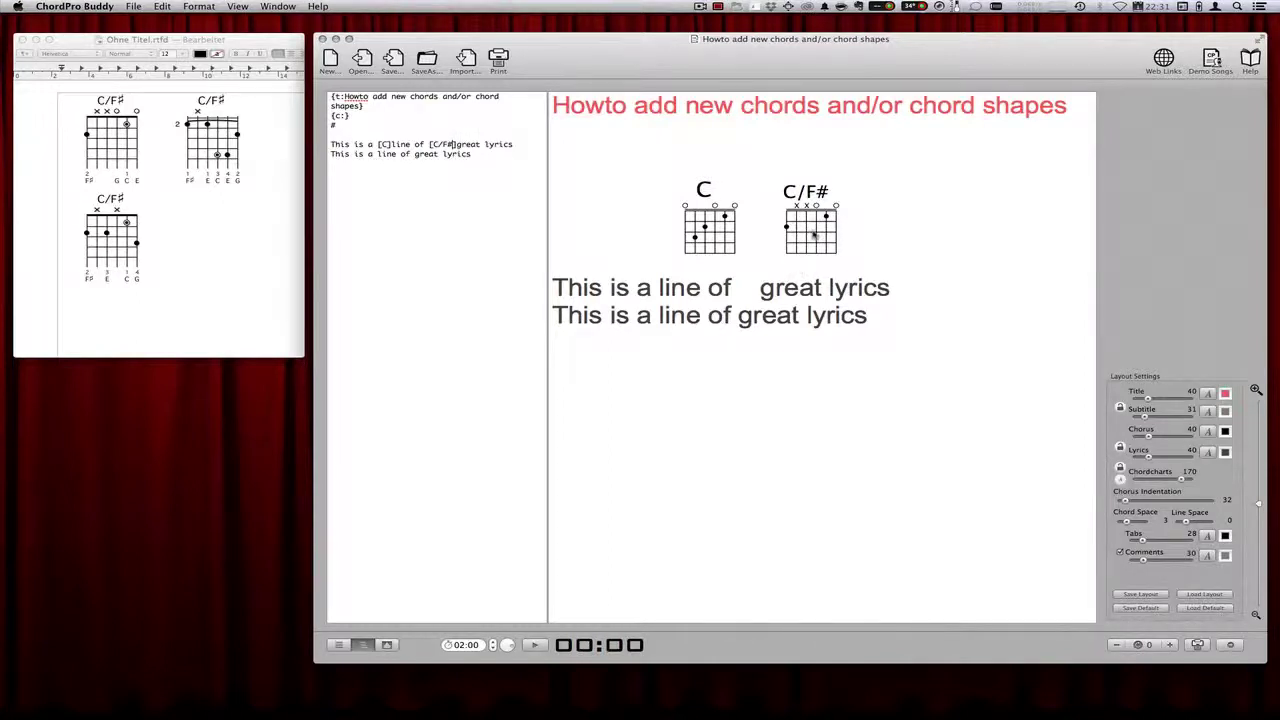
- Reopen the chord database for C/F# and add a second definition to the chord
left_click(808, 229)
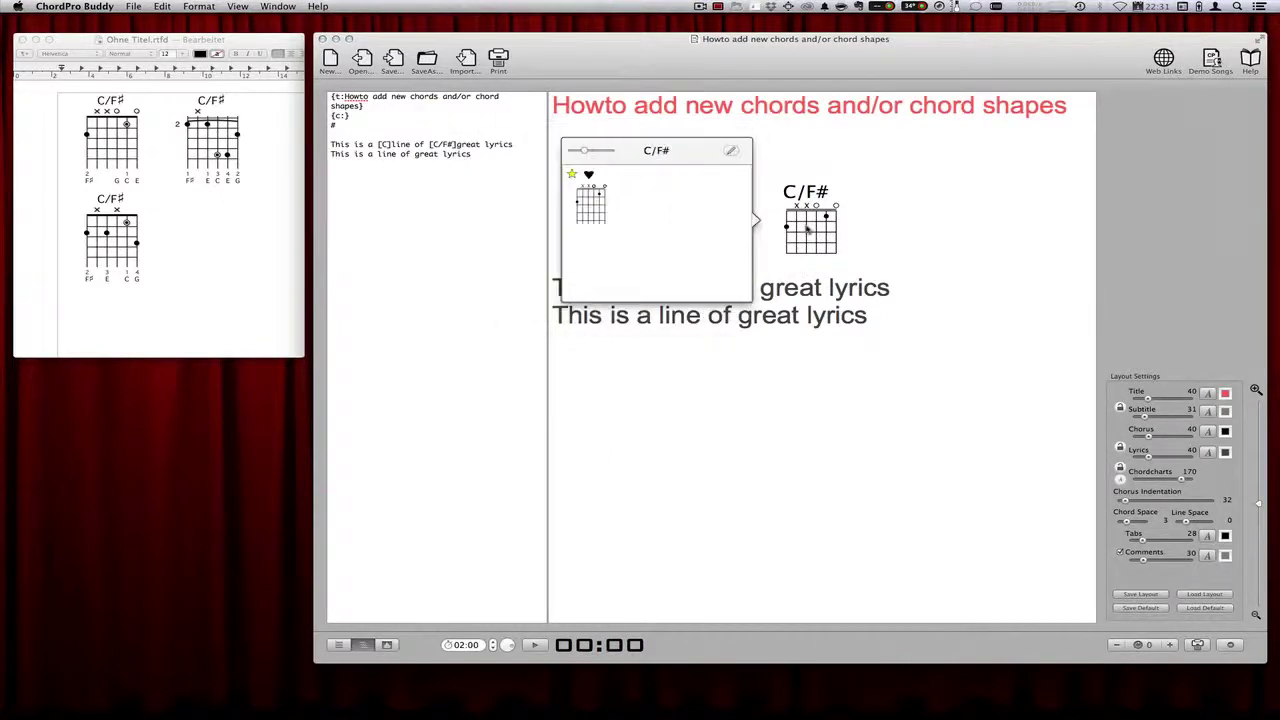
left_click(731, 152)
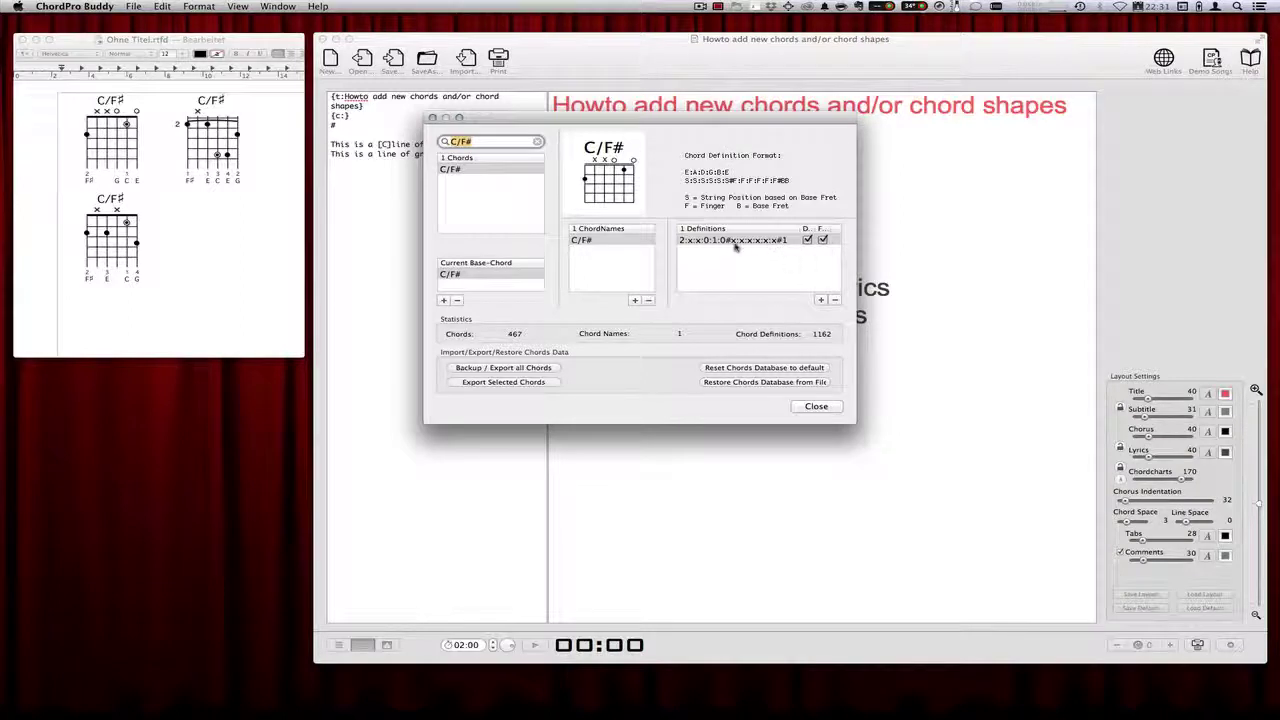
left_click(736, 252)
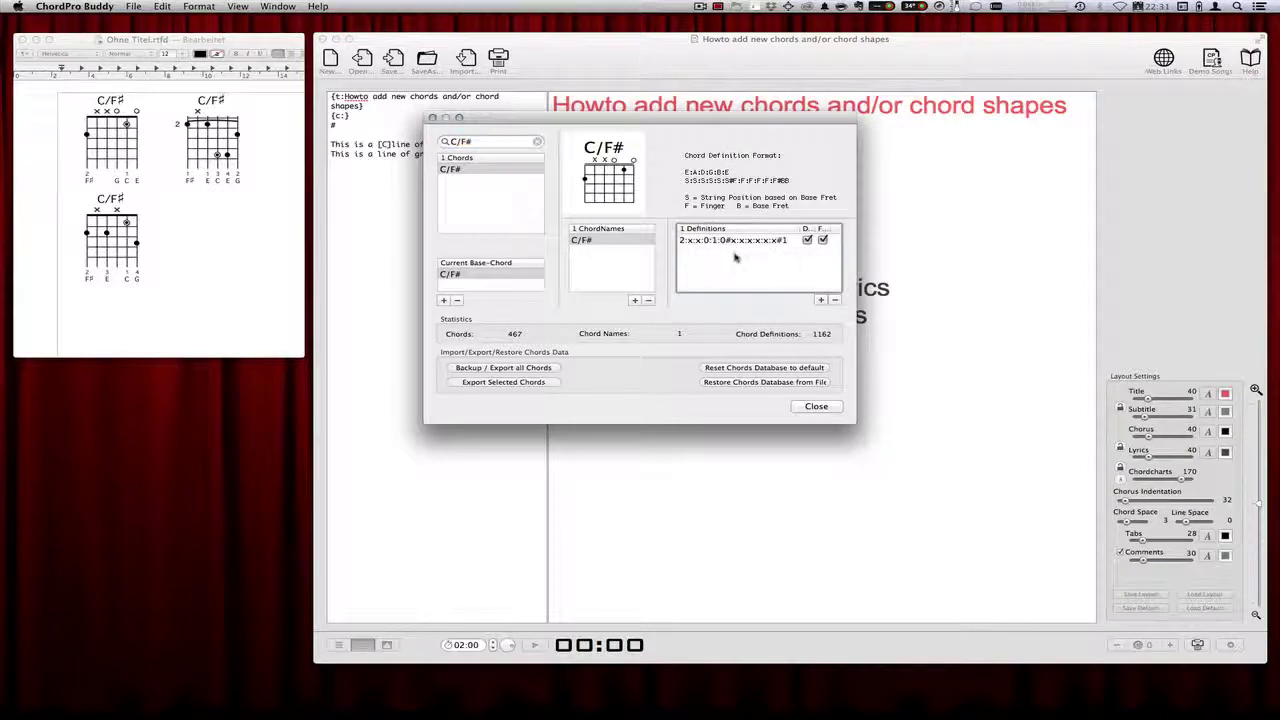
left_click(820, 301)
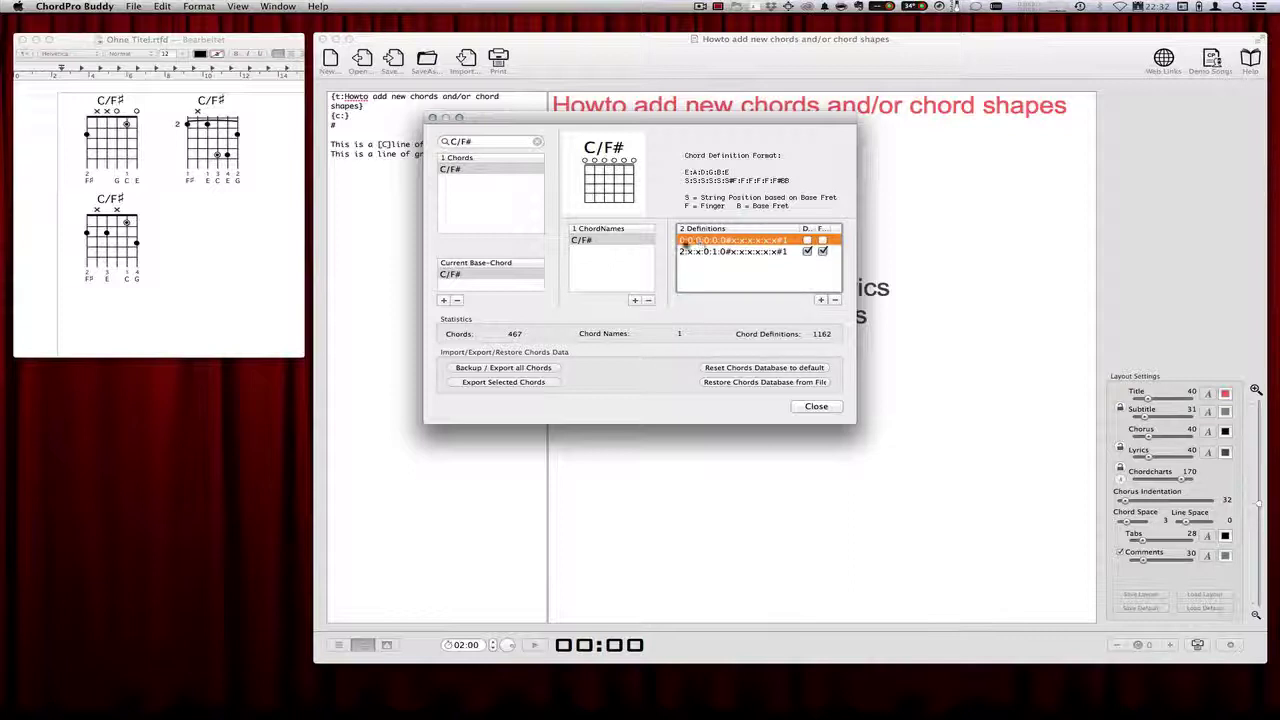
- Set the new C/F# definition to 1:x:1:4:5:2#x:x:x:x:x:x#2
left_click(686, 246)
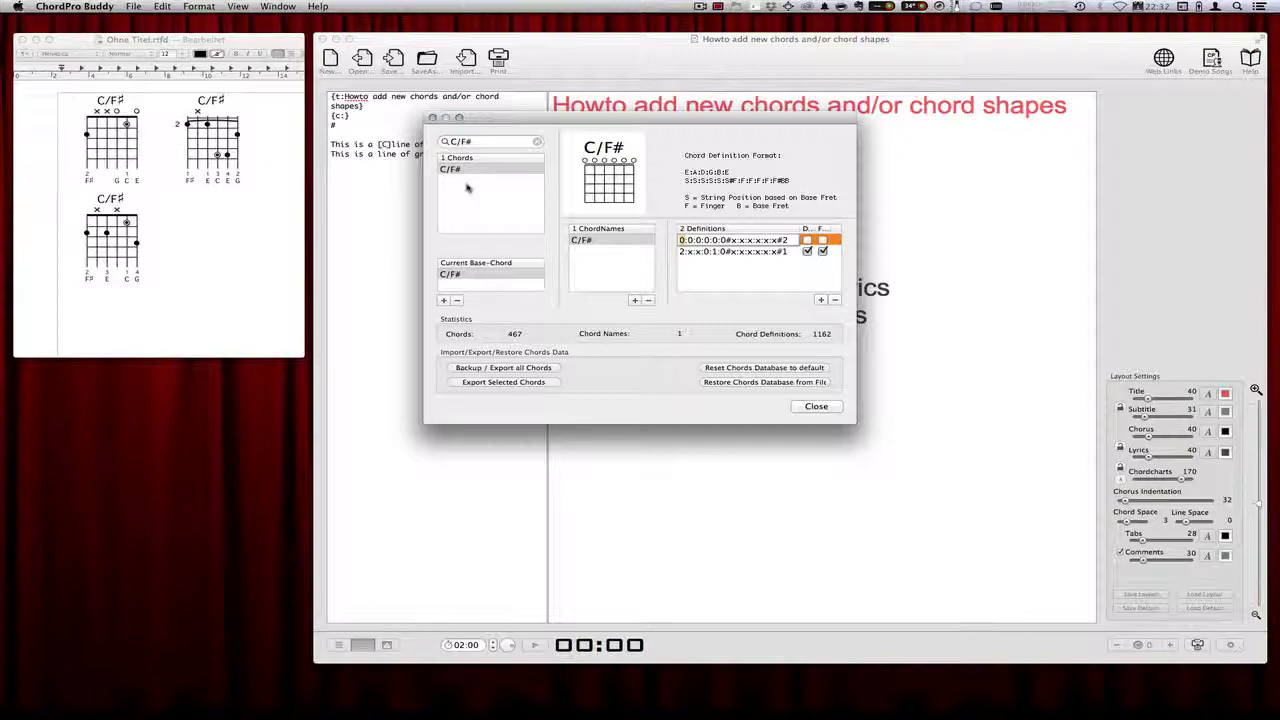
type("1")
key("Delete")
type("1")
key("BackSpace")
type("x")
double_click(704, 240)
type("4:5:02")
key("Left")
key("BackSpace")
key("Return")
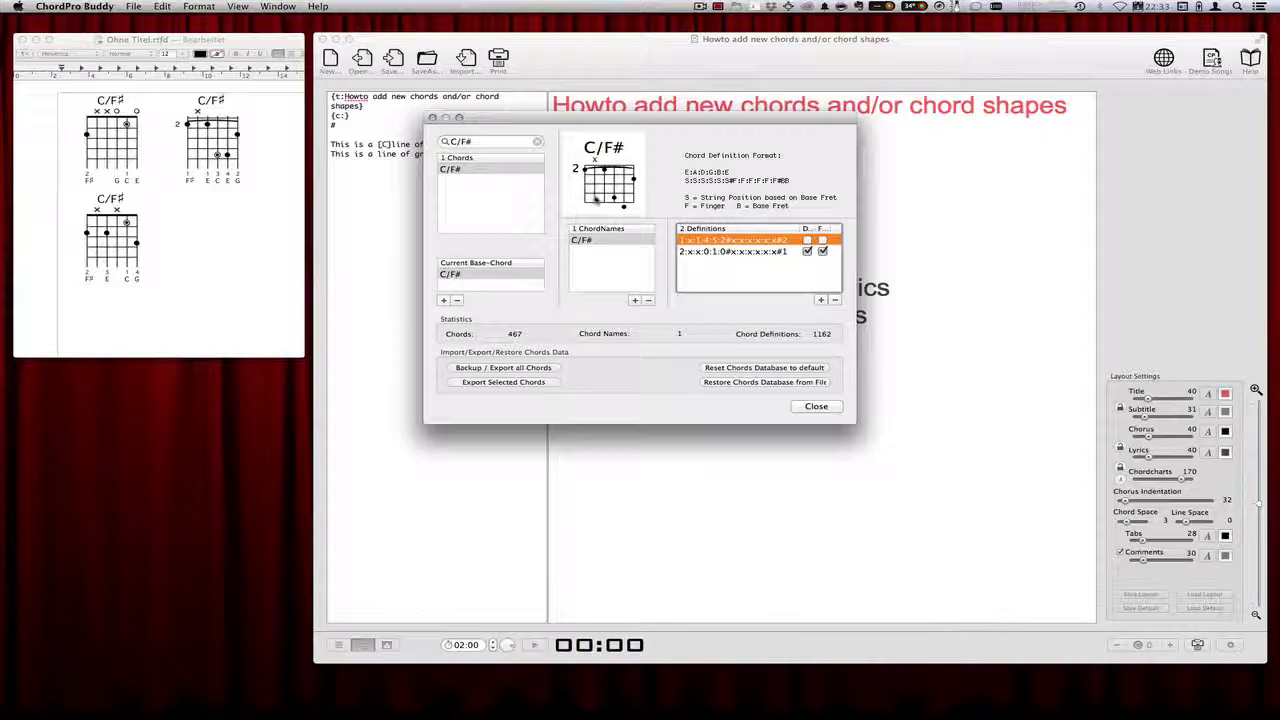
- Correct the new definition to 1:x:1:4:4:2#x:x:x:x:x:x#2 and compare the chord diagrams of both C/F# definitions
double_click(712, 240)
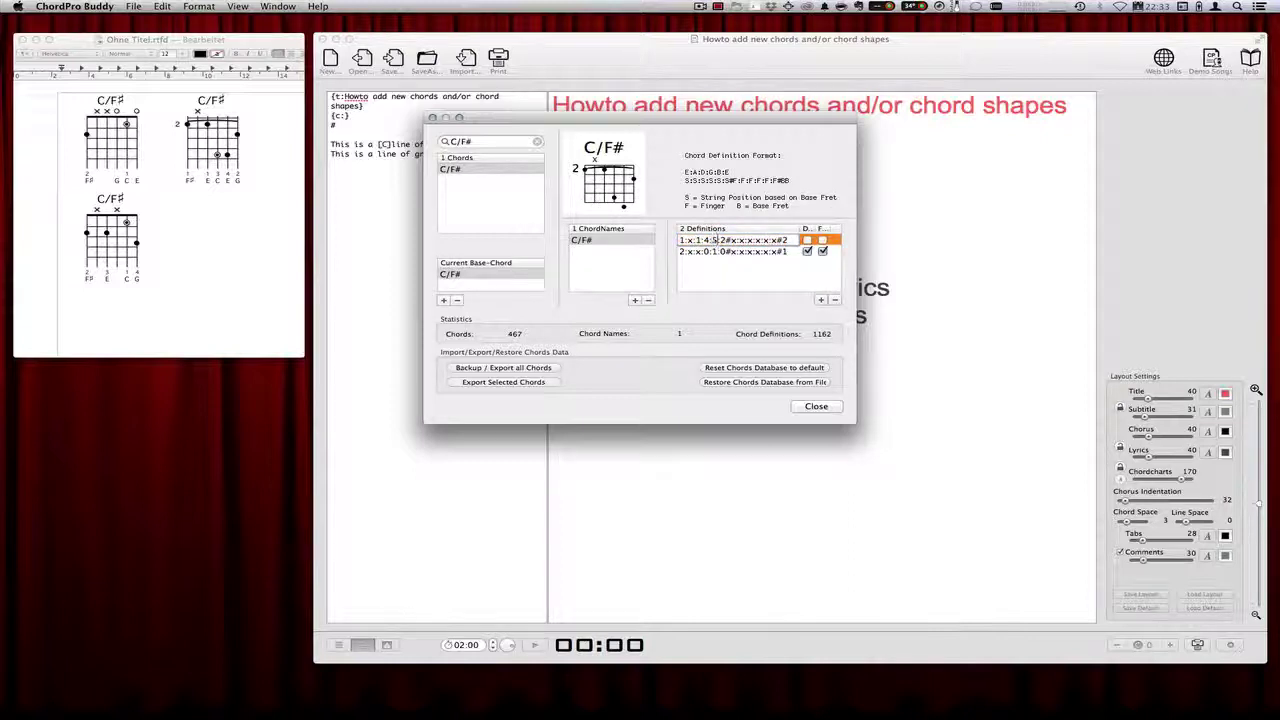
key("Return")
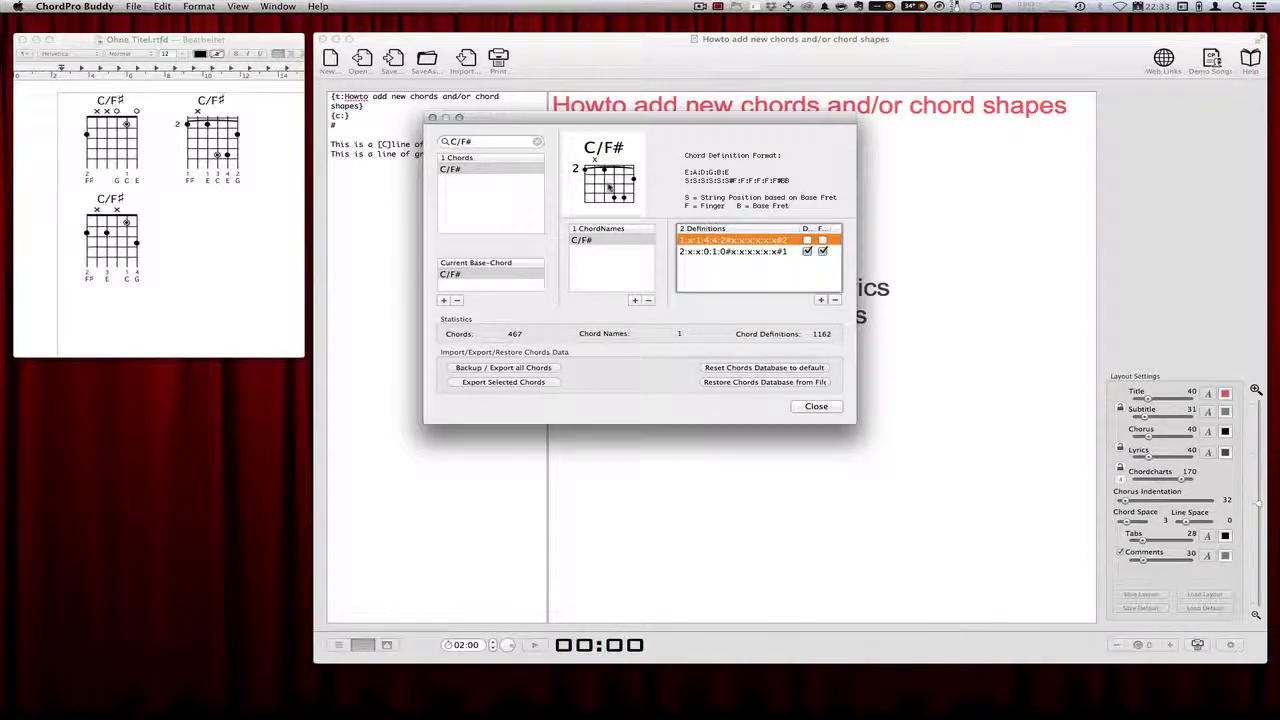
left_click(706, 251)
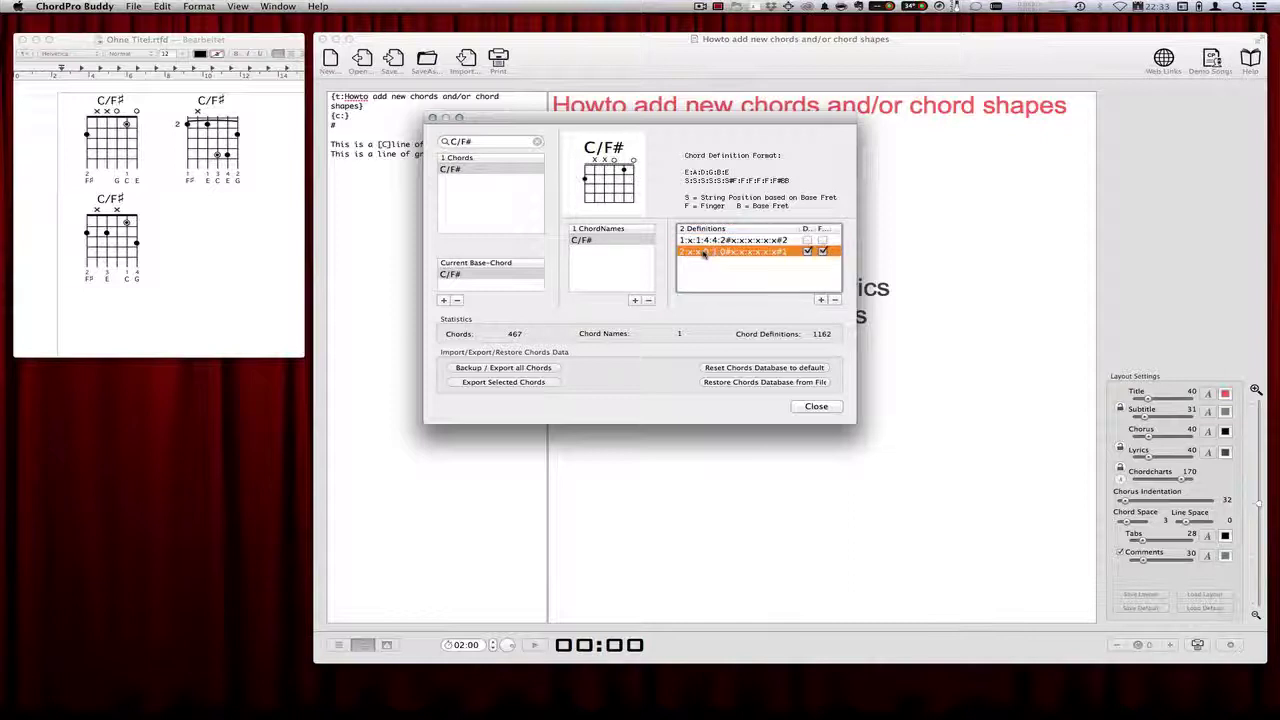
left_click(704, 241)
left_click(702, 251)
left_click(698, 241)
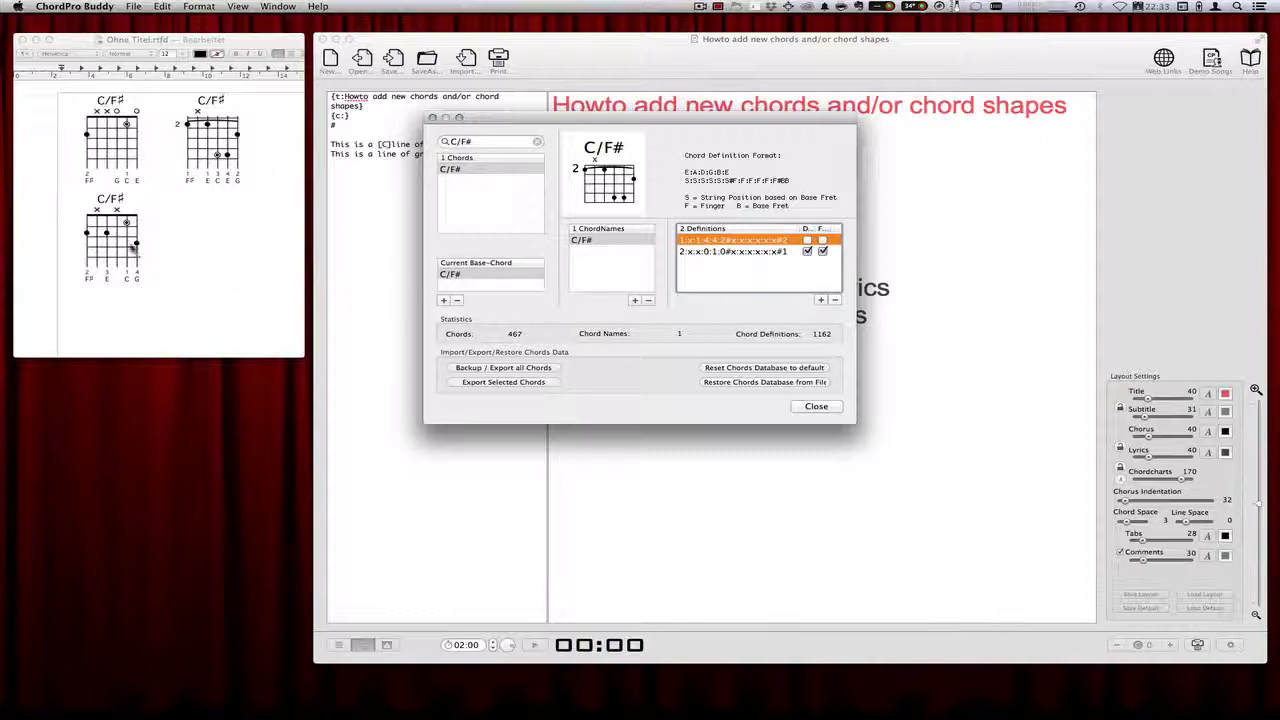
- Add a third C/F# definition, 2:x:2:x:1:3#x:x:x:x:x:x#1, compare its diagram with the first shape, and close the chord database
left_click(820, 300)
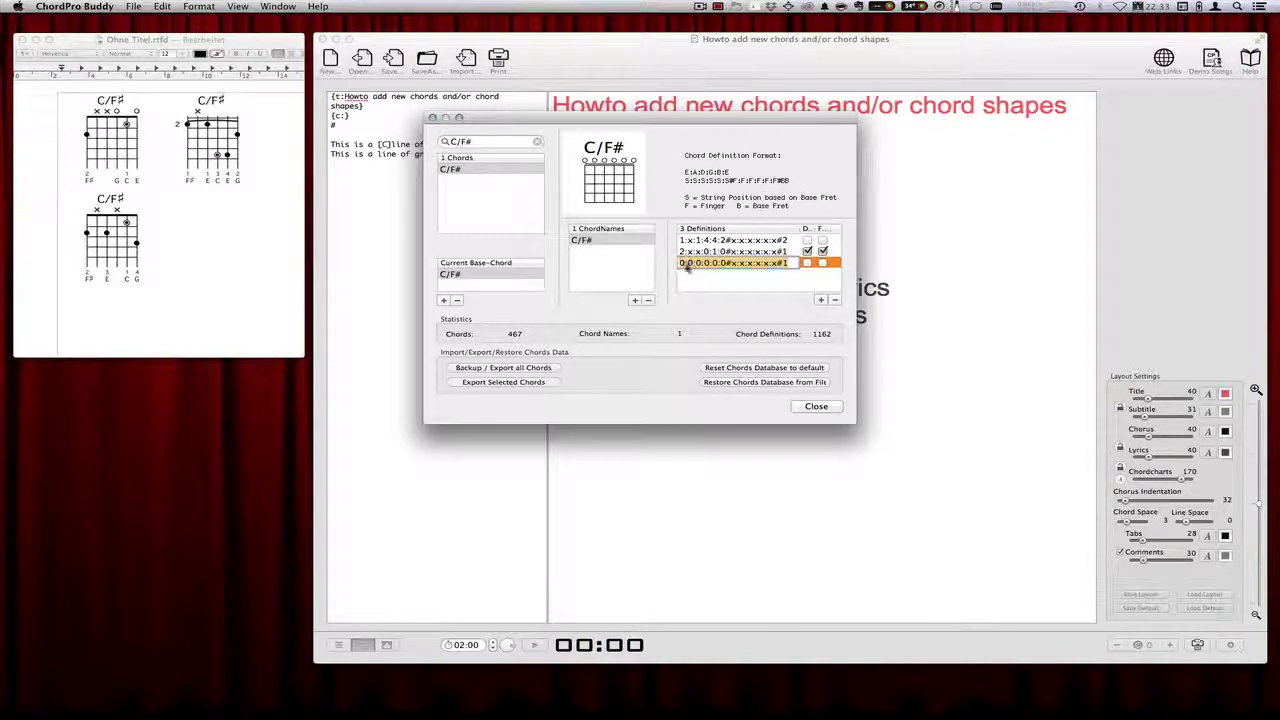
double_click(689, 262)
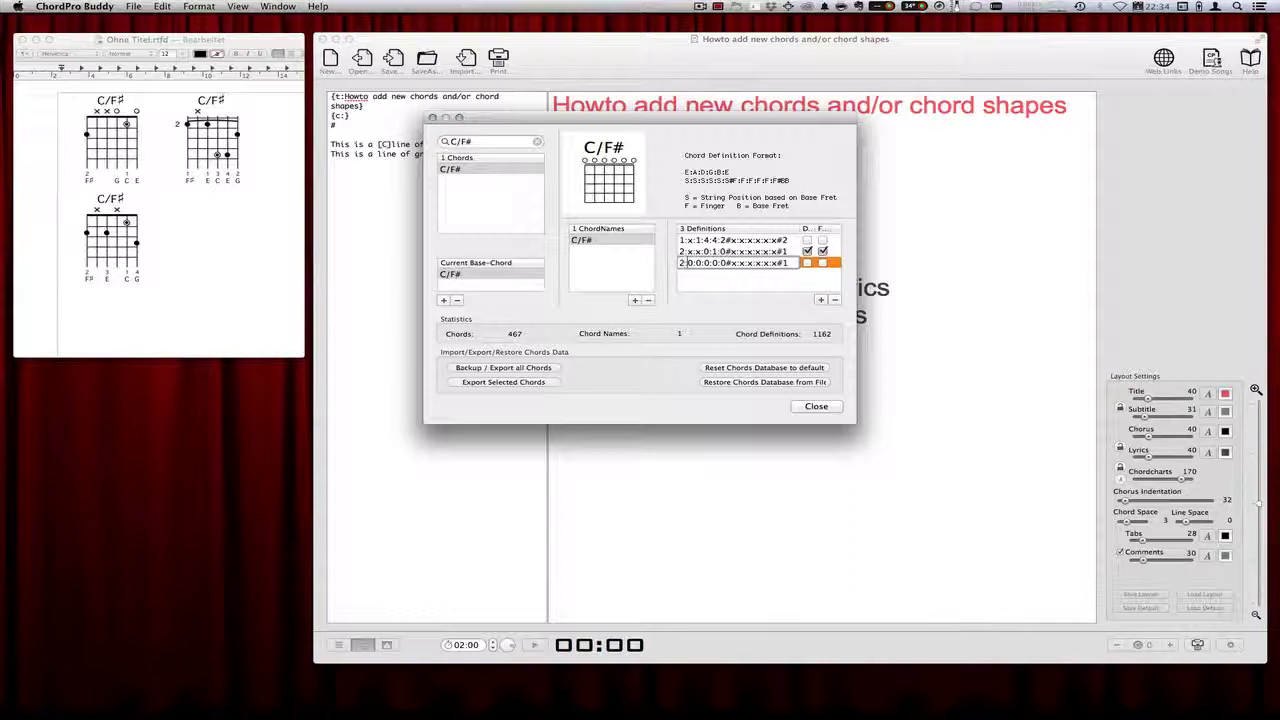
type("x:2:x")
left_click(716, 262)
key("Delete")
type("1")
key("BackSpace")
type("3")
key("Return")
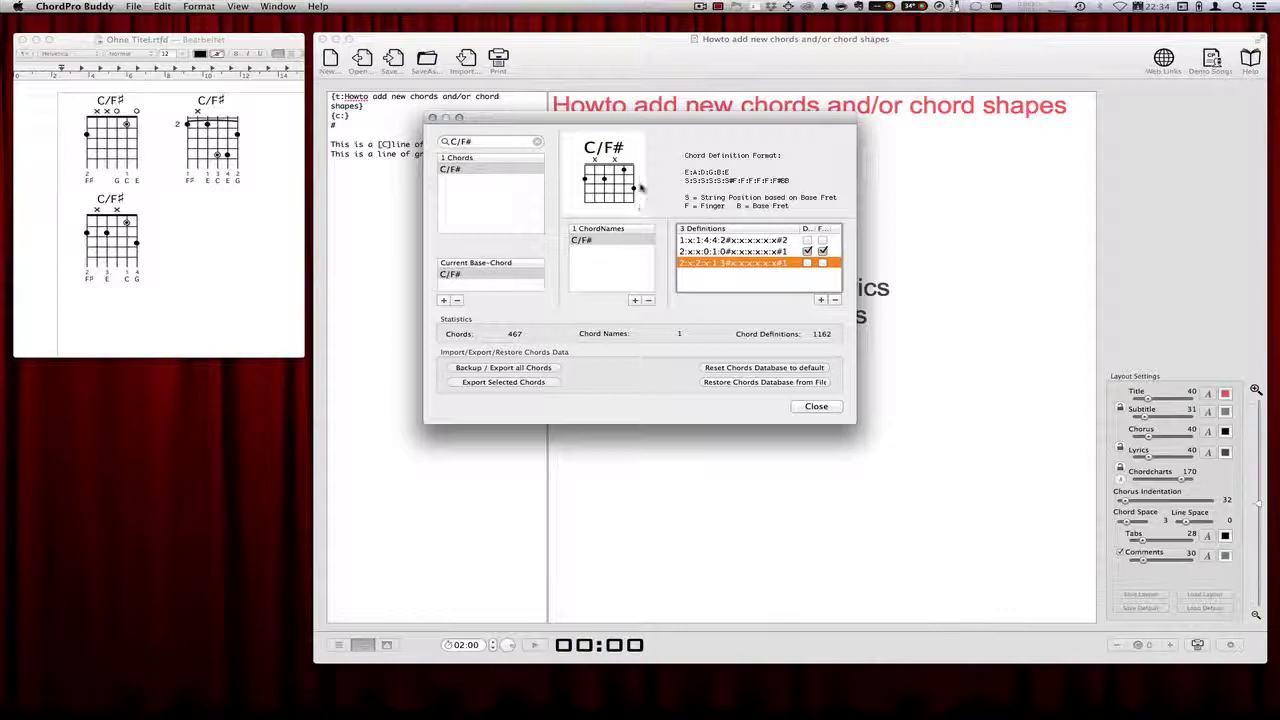
left_click(722, 253)
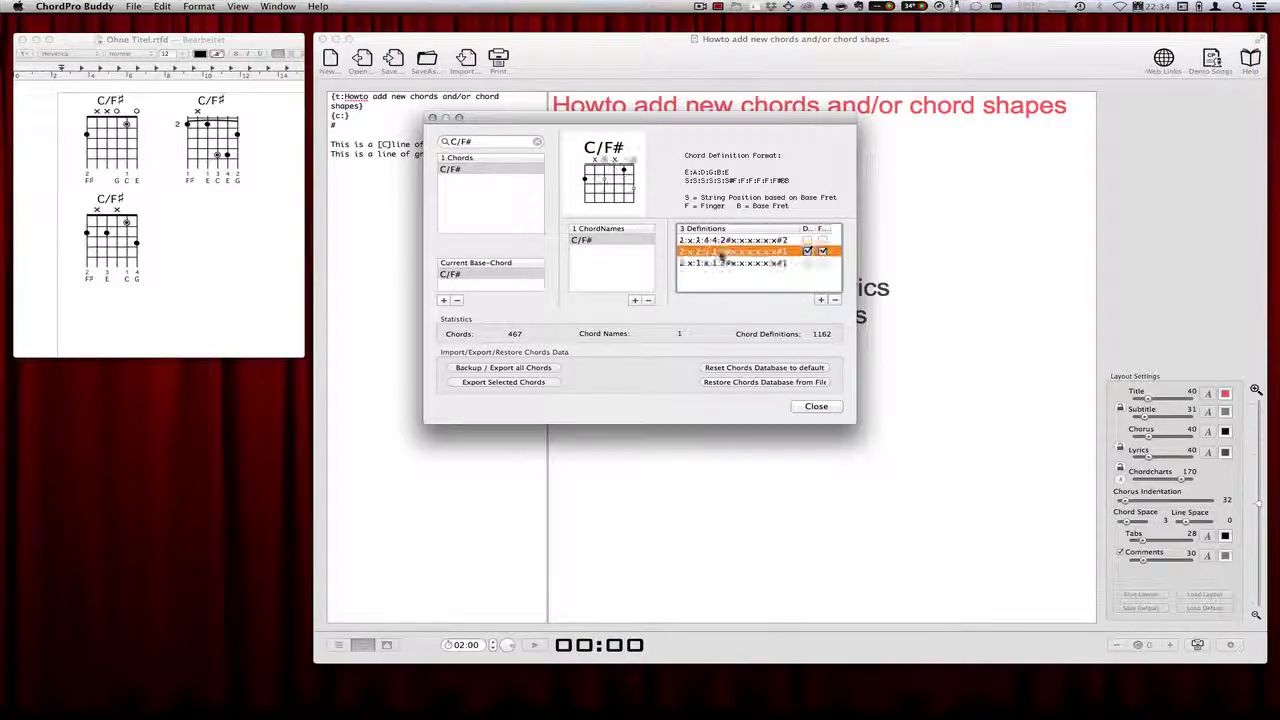
left_click(710, 264)
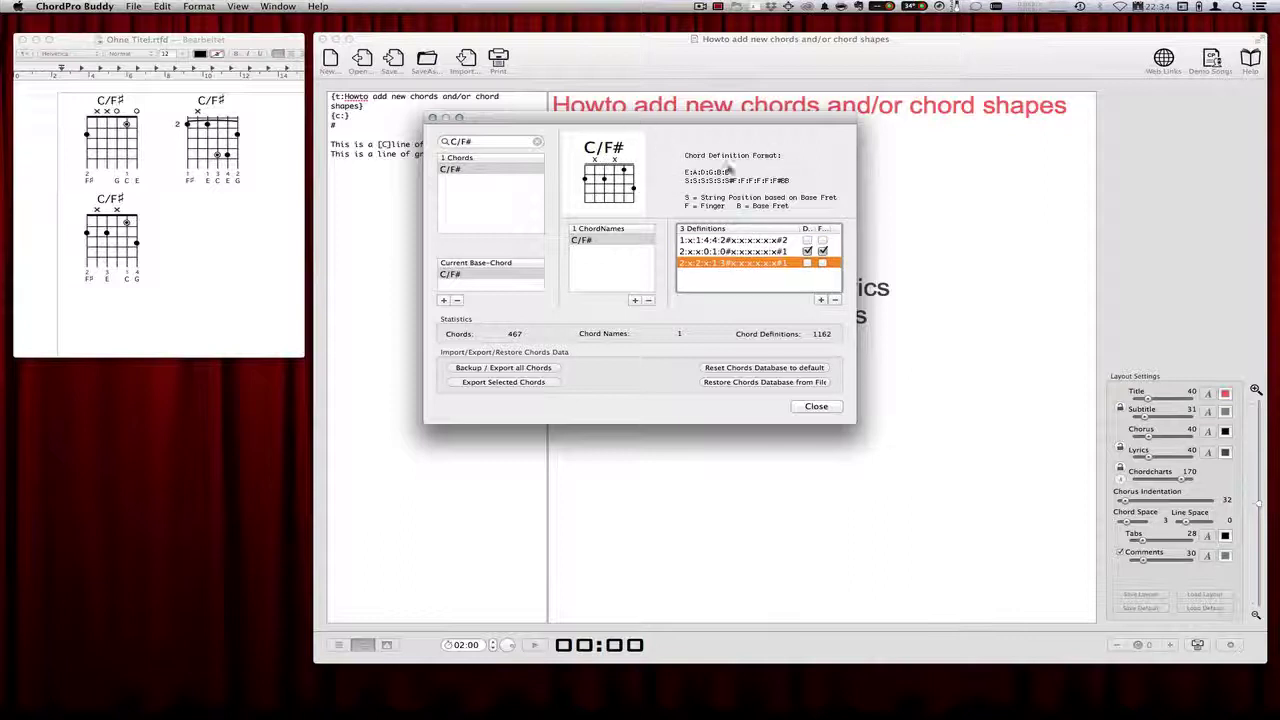
left_click(816, 406)
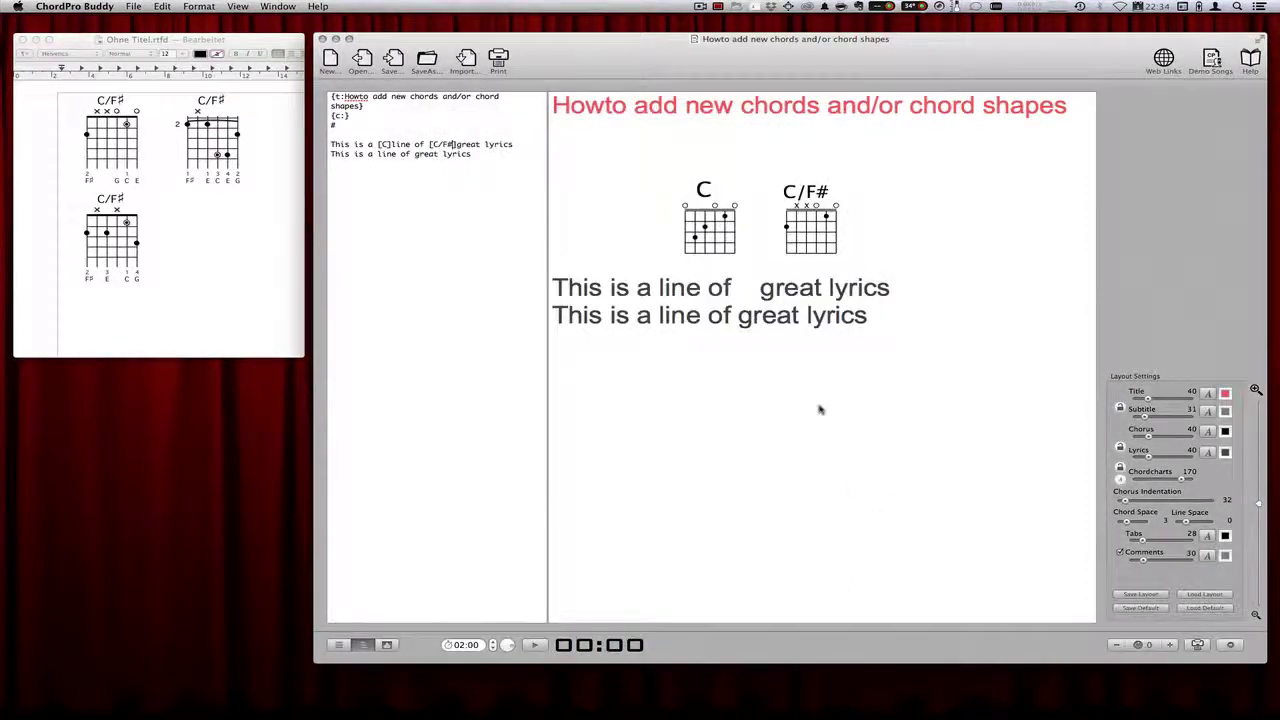
- Mark the 2:x:2:x:1:3 shape as the default and a favourite for C/F#
left_click(812, 228)
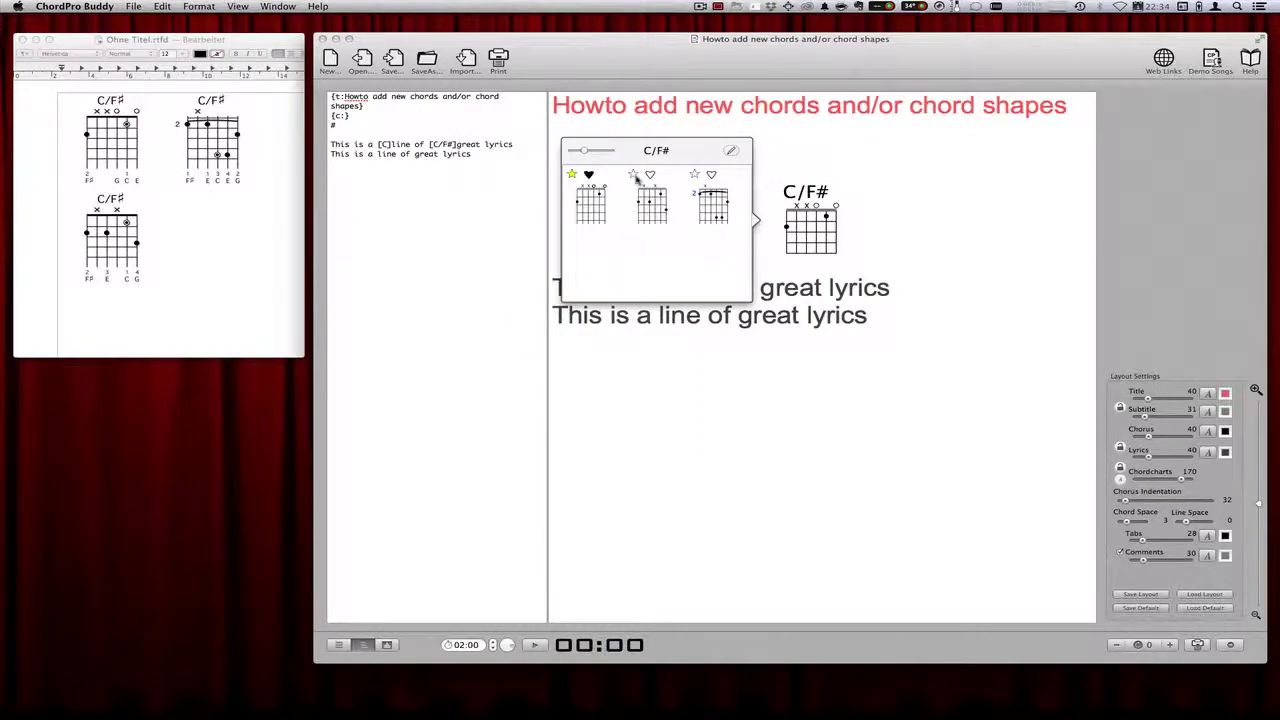
left_click(650, 175)
left_click(929, 204)
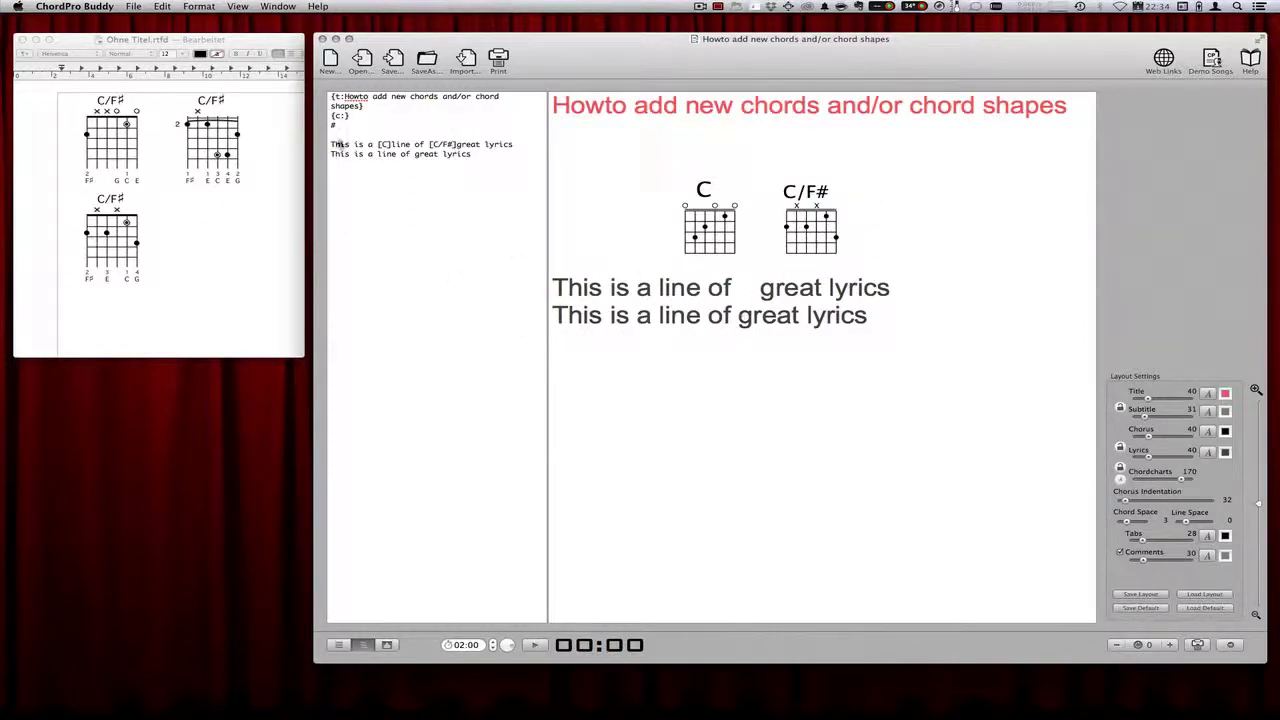
- Copy [C/F#] from the first lyrics line and paste it before "great" in the second line
left_click_drag(429, 146, 455, 148)
type("ç")
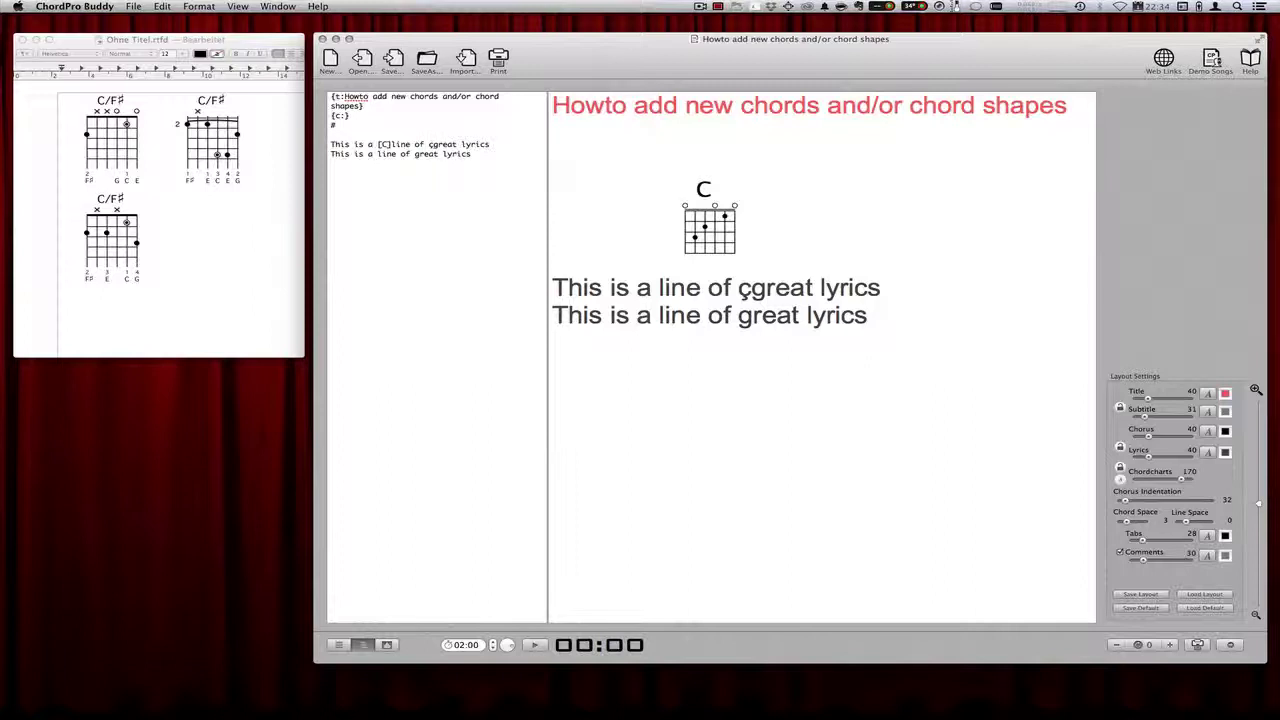
key("super+z")
key("super+c")
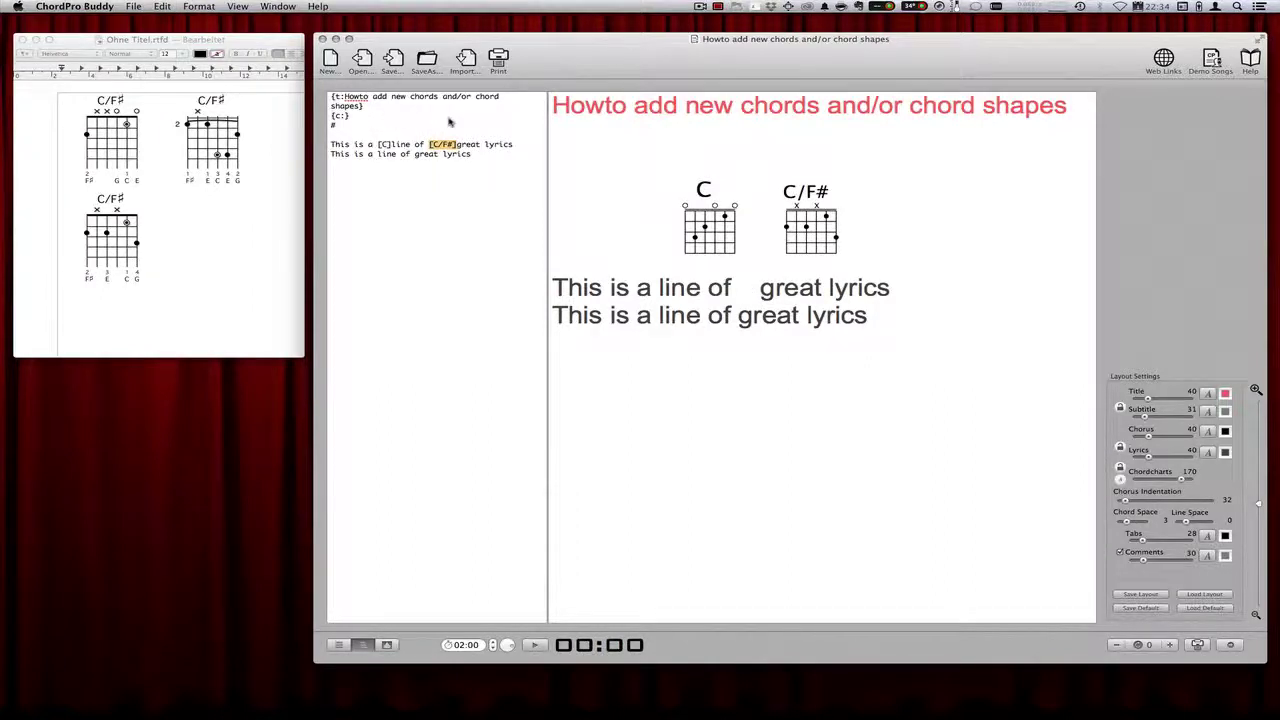
right_click(451, 146)
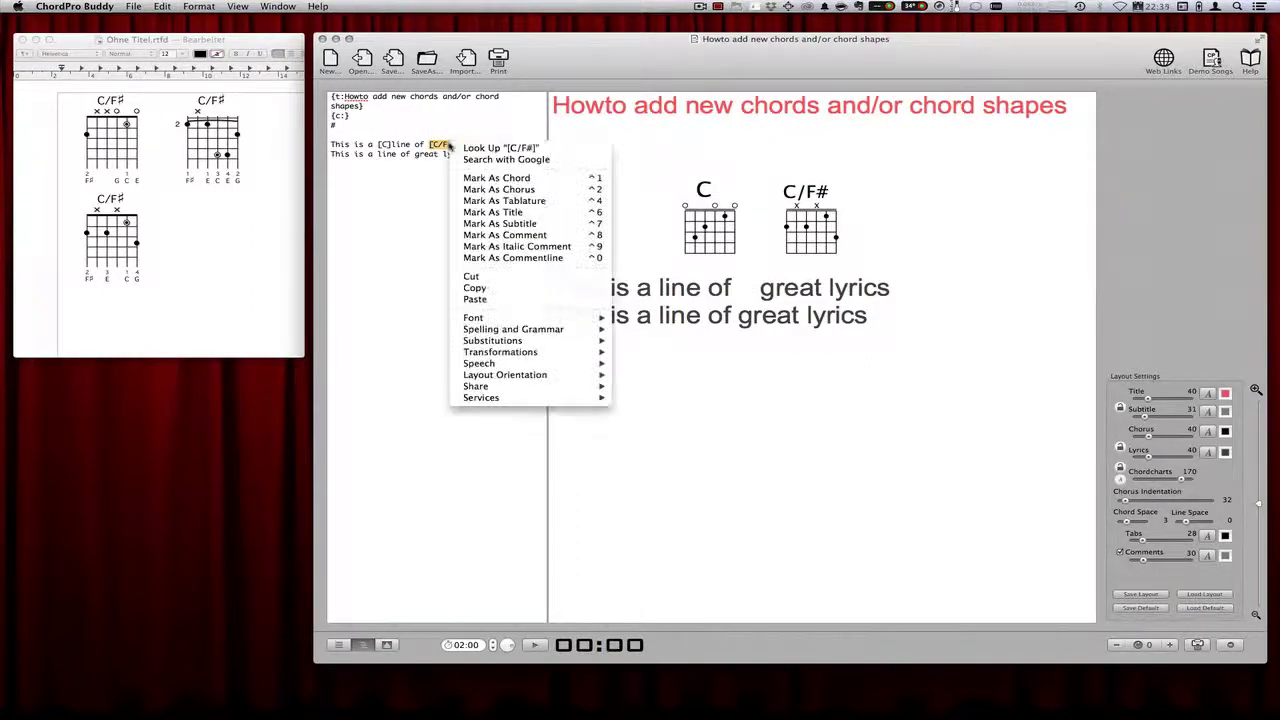
left_click(470, 287)
left_click(415, 156)
right_click(415, 156)
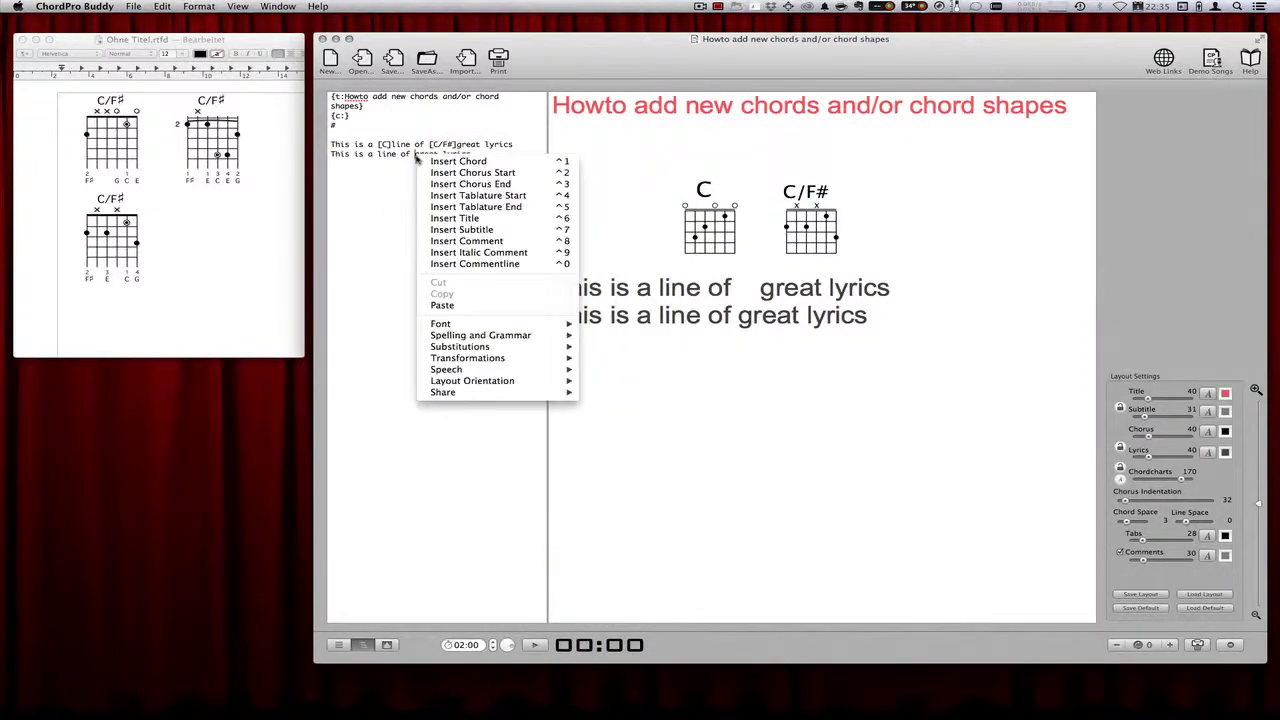
left_click(442, 305)
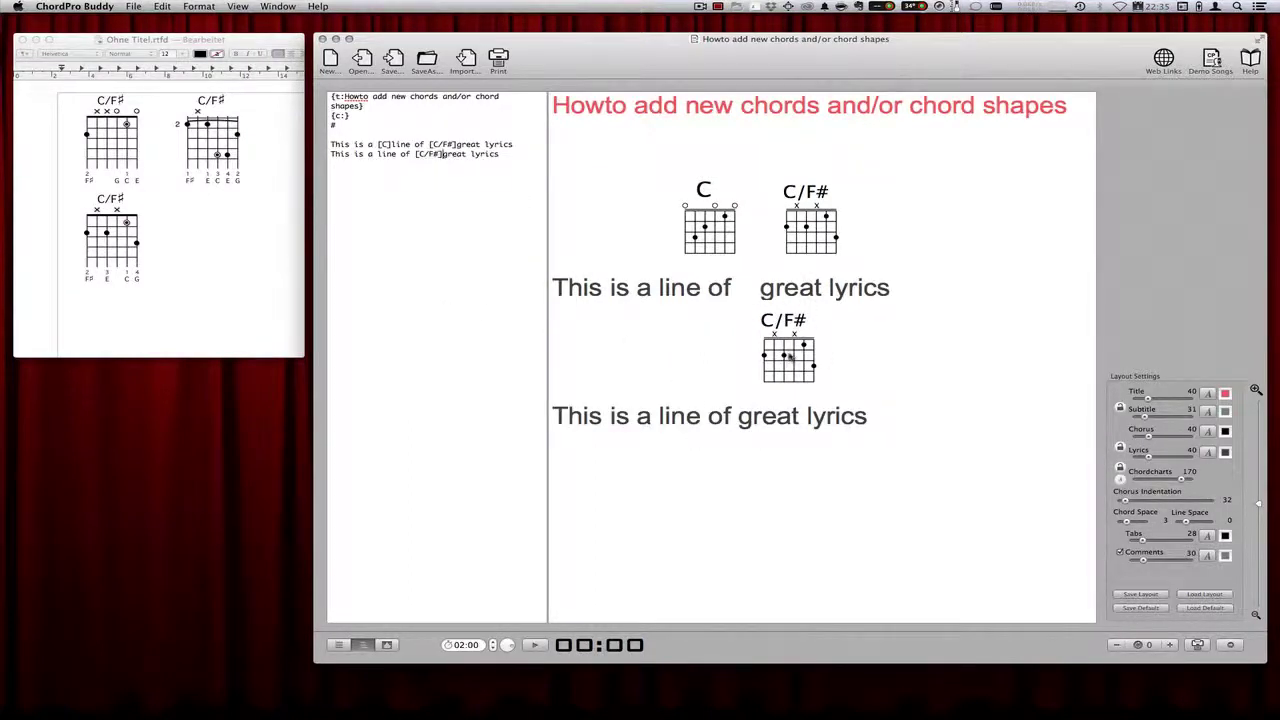
- Make the 2:x:x:0:1:0 shape the default for C/F# from the second line's chord chart
left_click(796, 356)
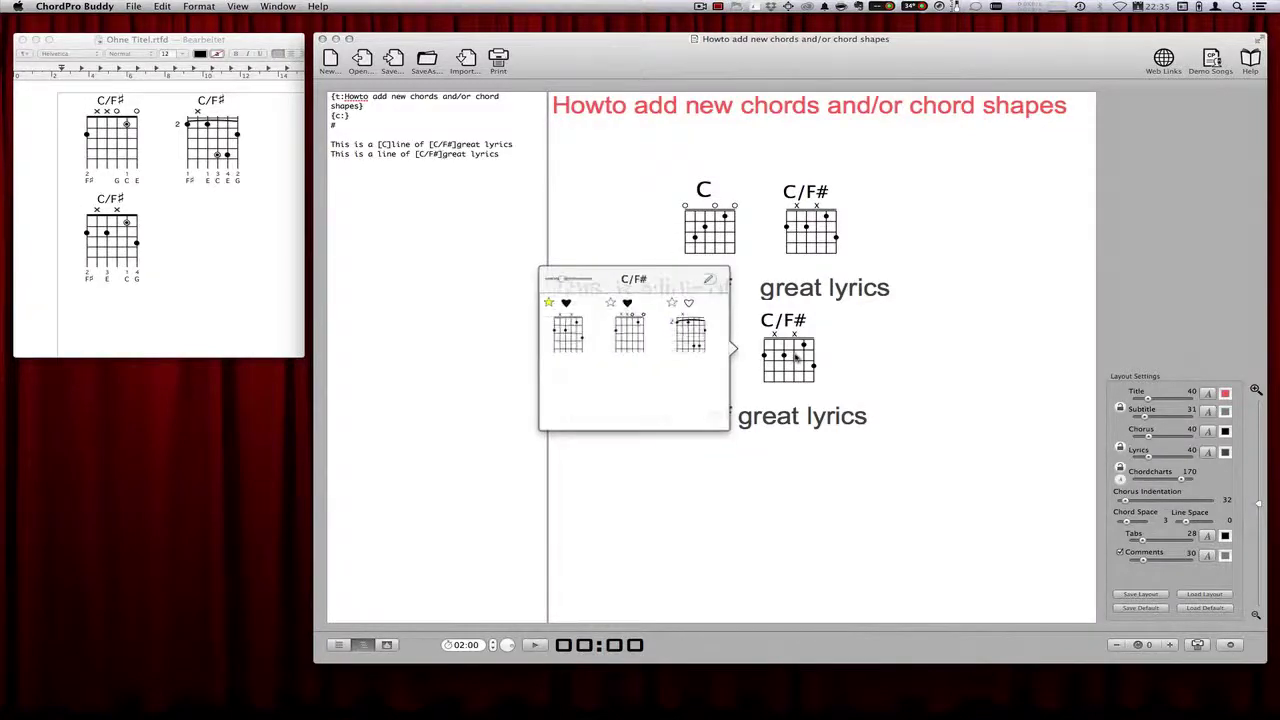
left_click(612, 310)
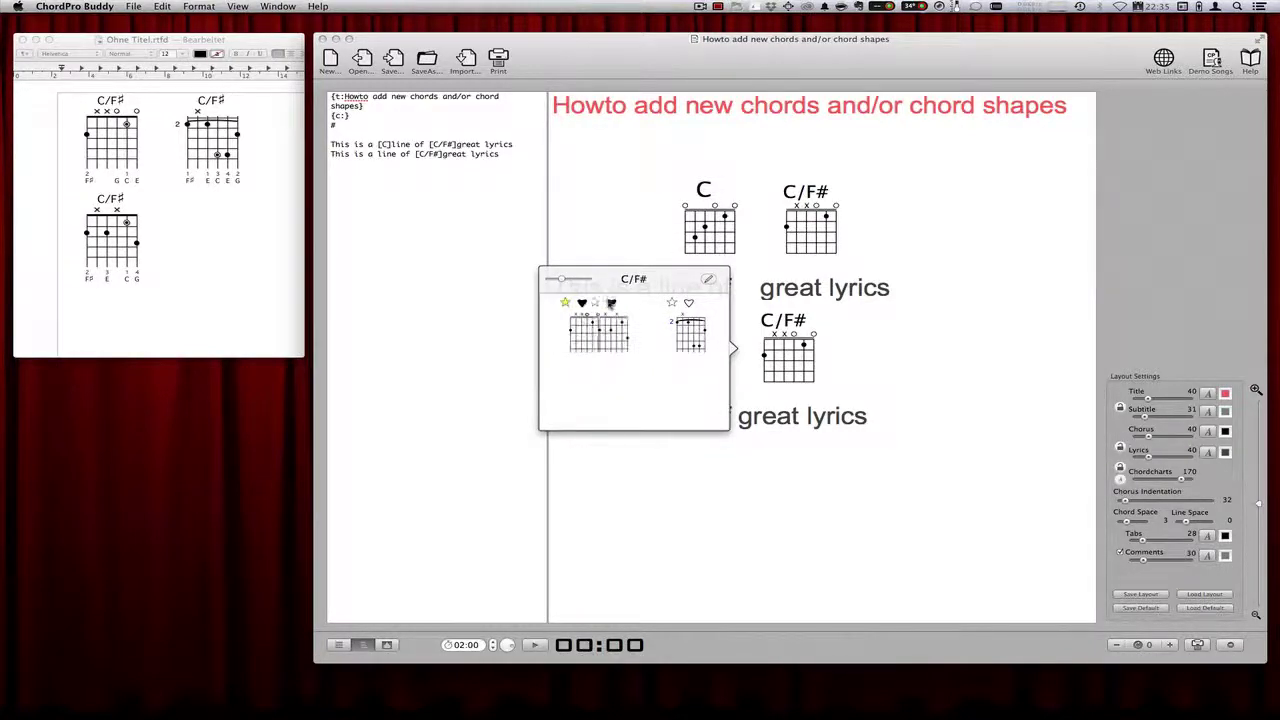
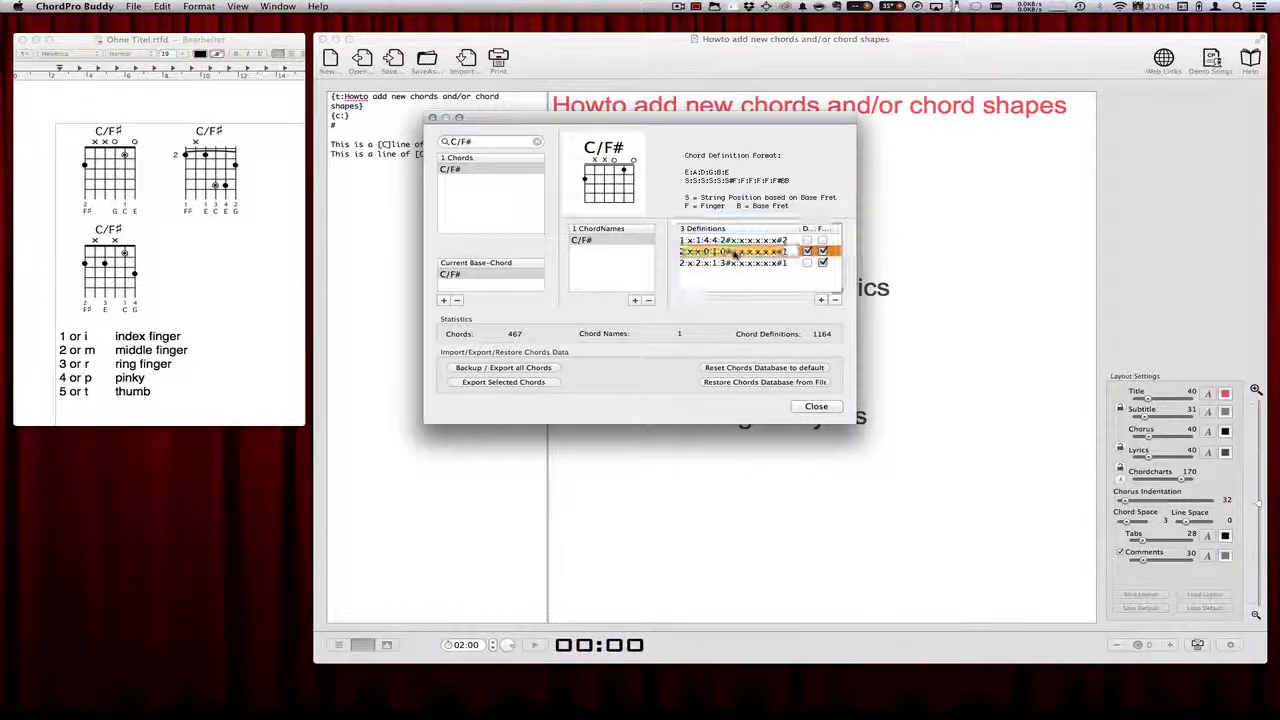
- Add finger numbers to the default C/F# shape so its definition reads 2:x:x:0:1:0#2:x:x:x:1:x#1
double_click(735, 253)
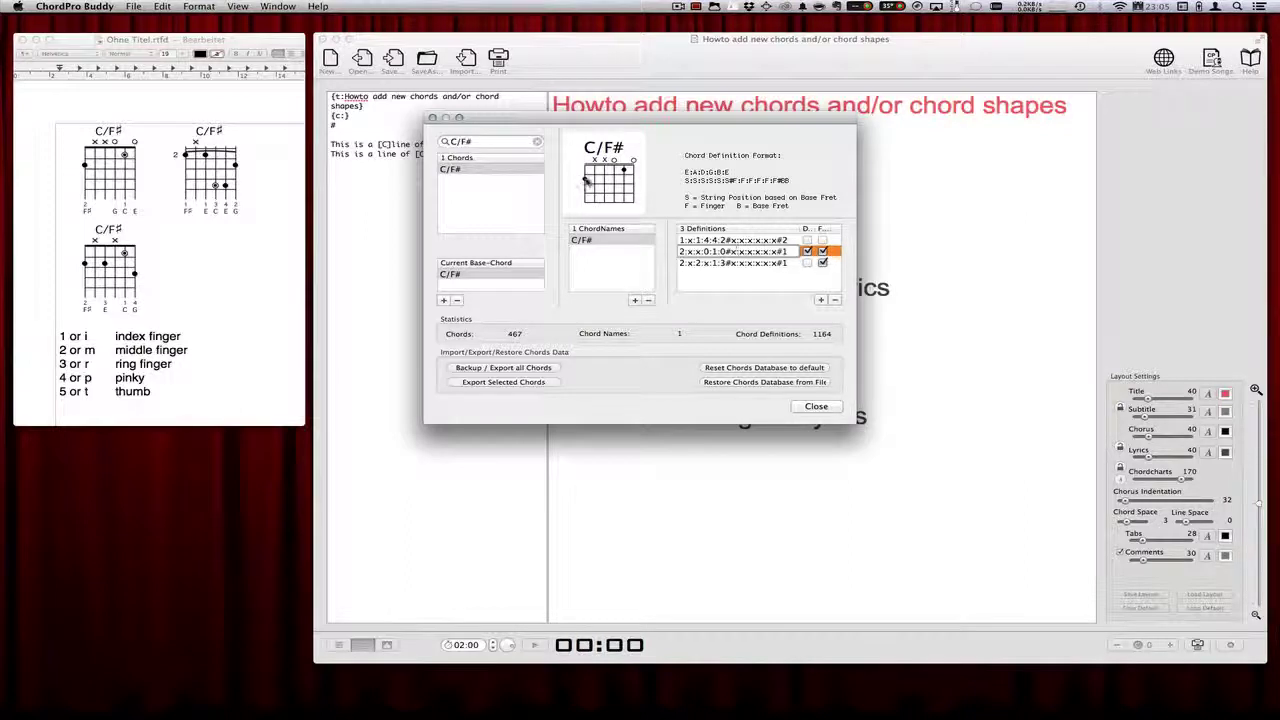
double_click(738, 252)
type("2")
key("Return")
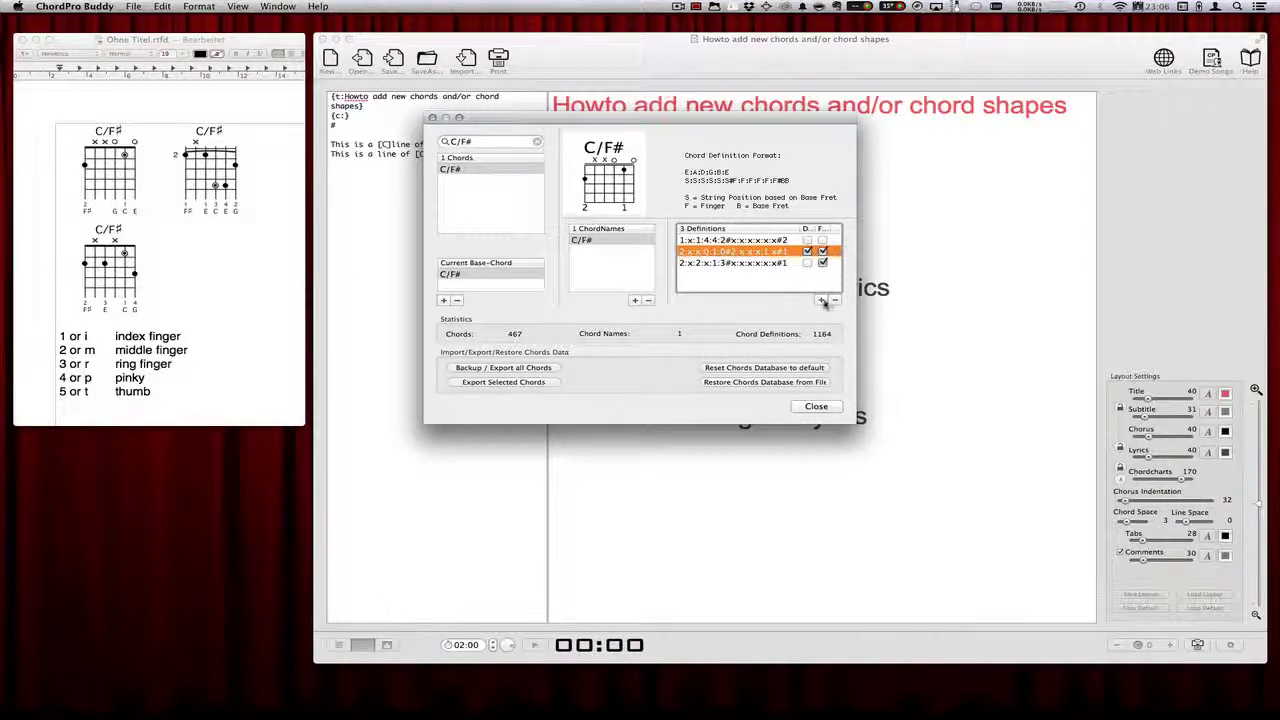
- Add a fourth C/F# definition and fill it with a copy of 2:x:x:0:1:0#2:x:x:x:1:x#1
left_click(820, 300)
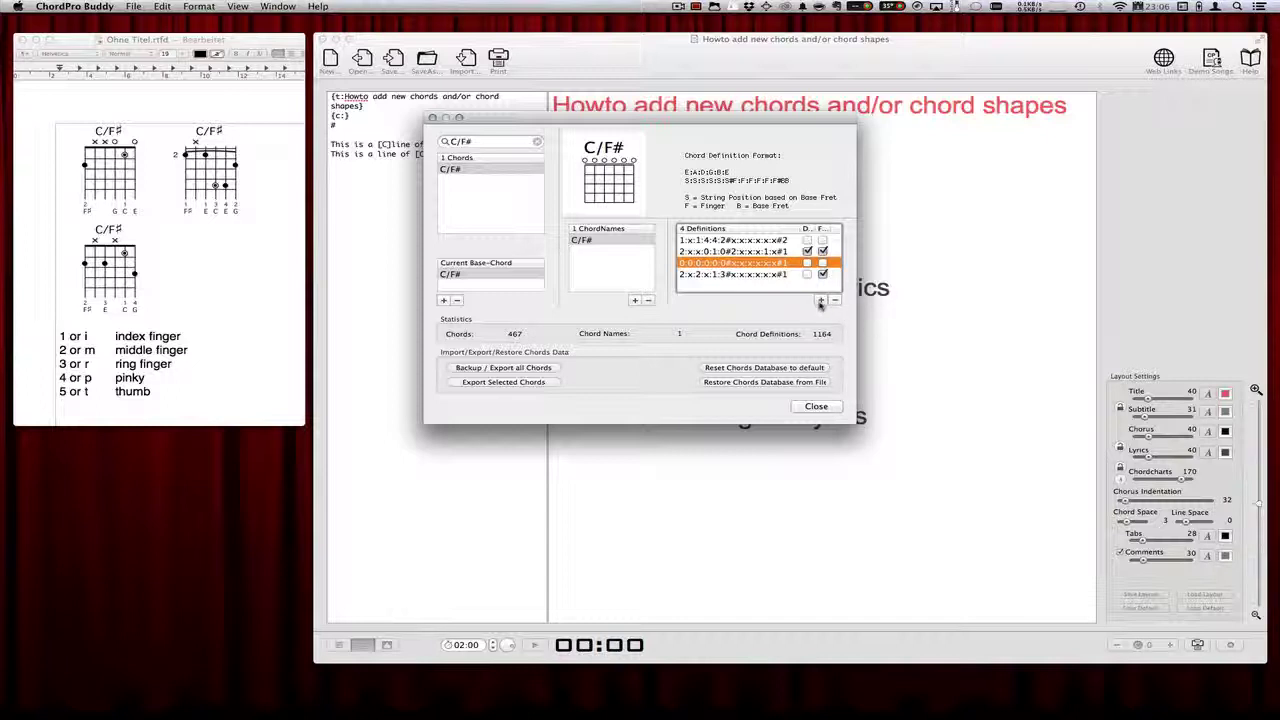
left_click(714, 251)
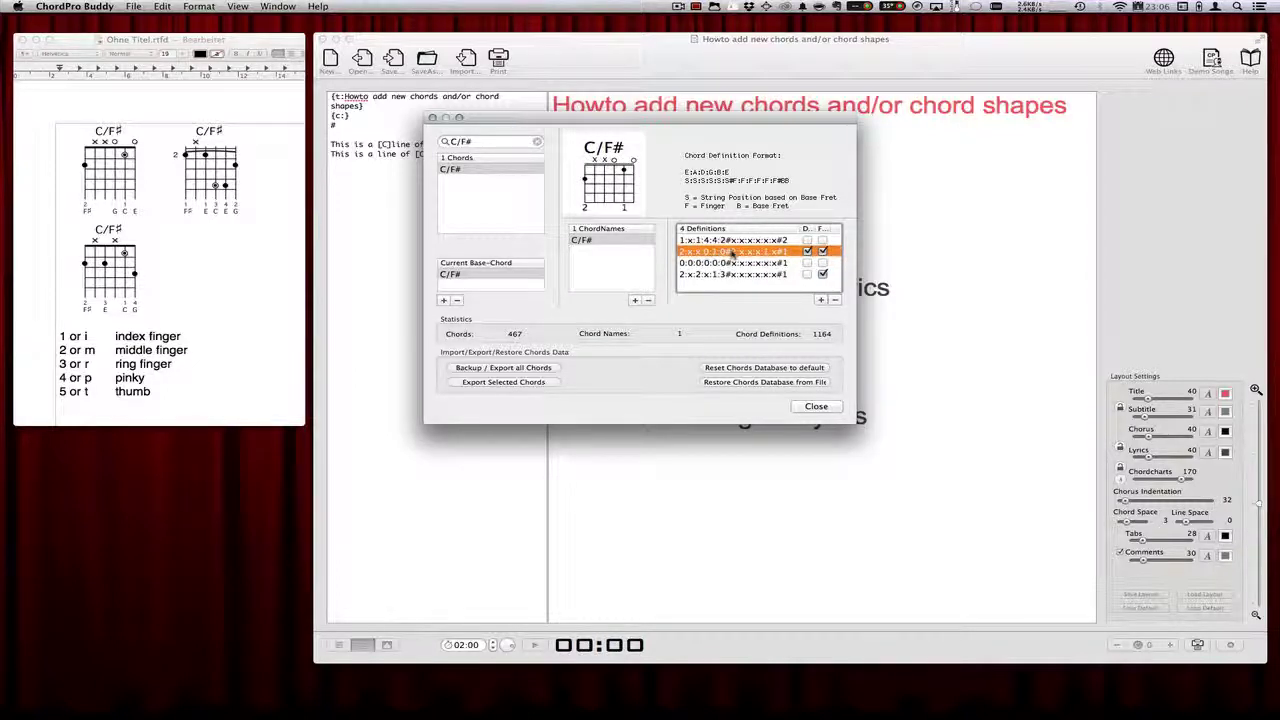
left_click(733, 254)
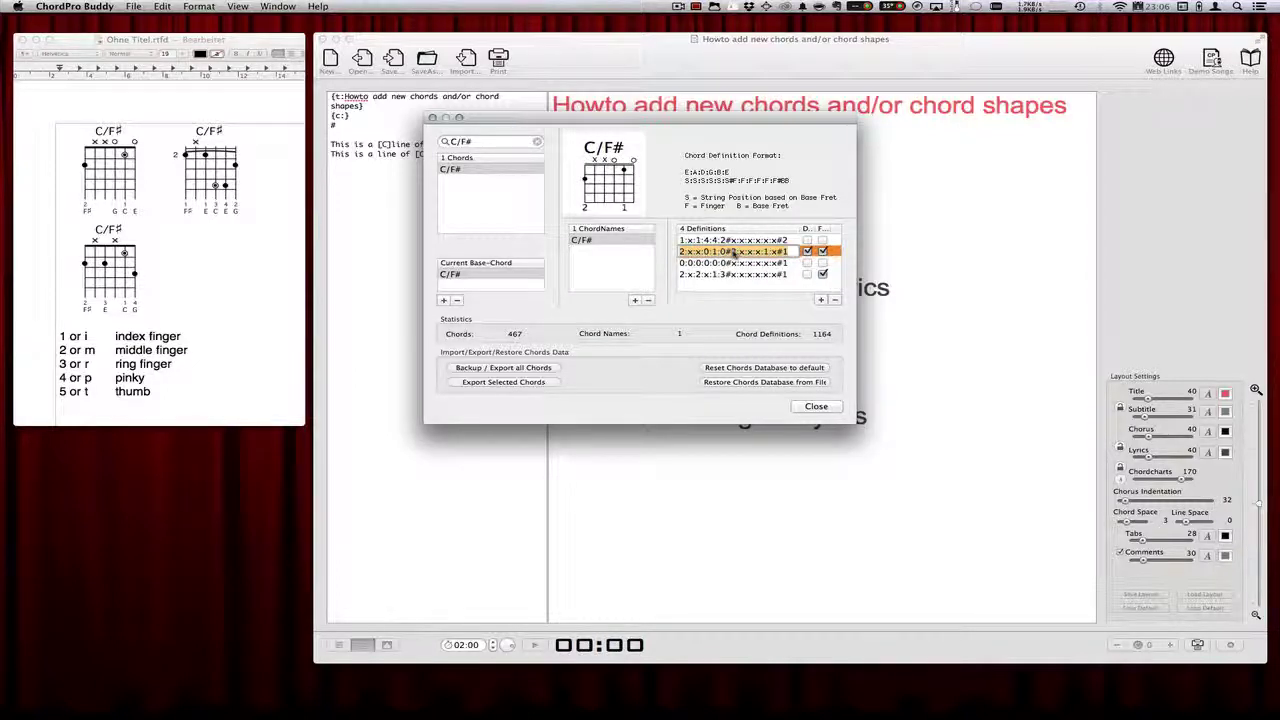
right_click(733, 254)
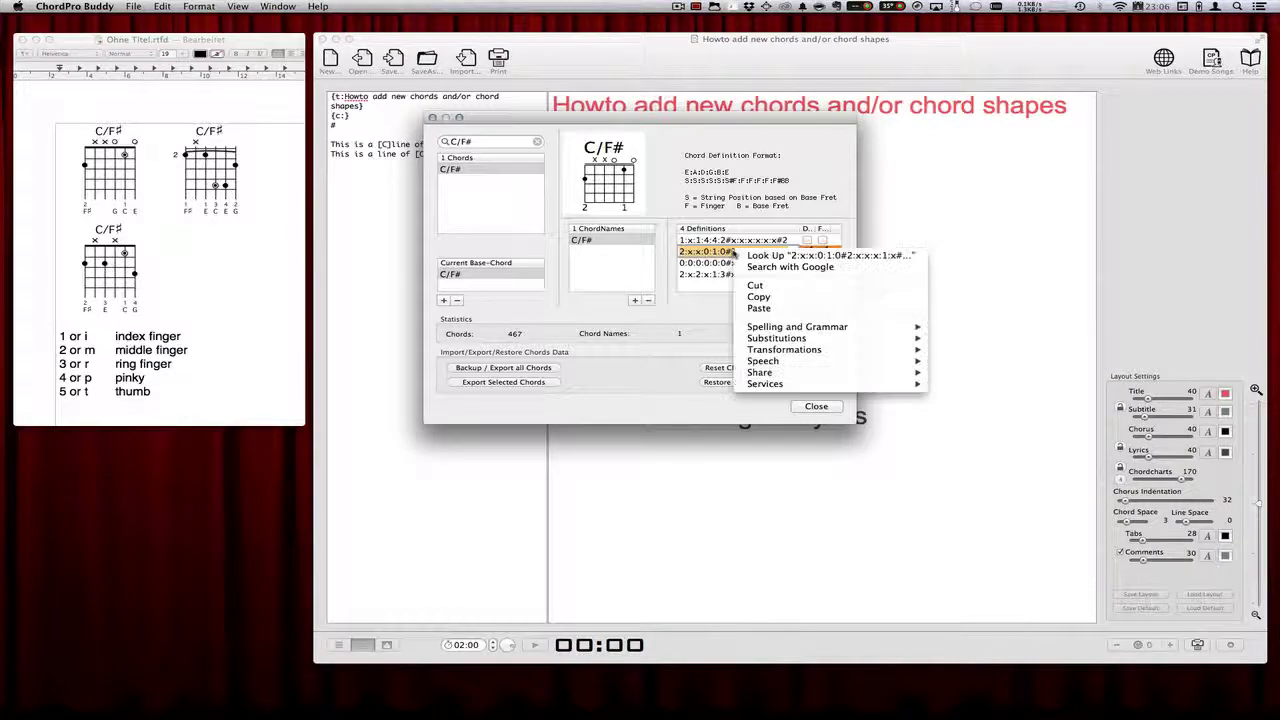
left_click(745, 297)
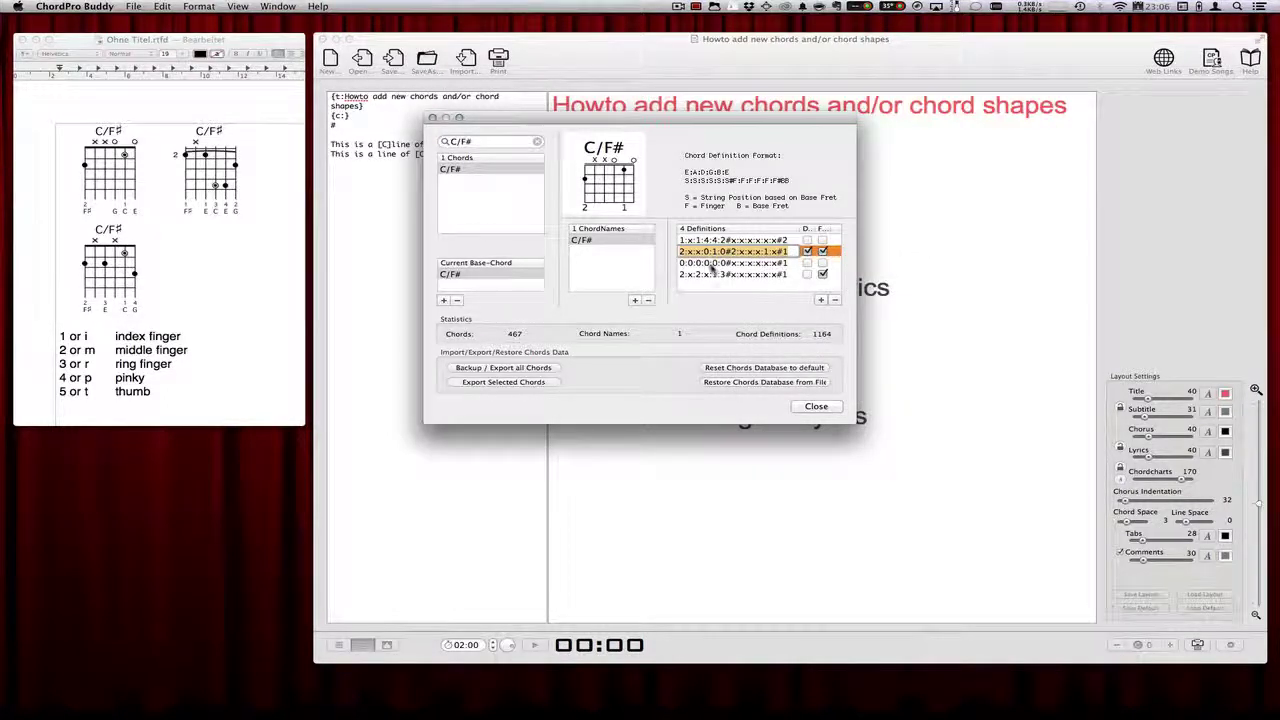
double_click(715, 263)
right_click(712, 264)
left_click(736, 321)
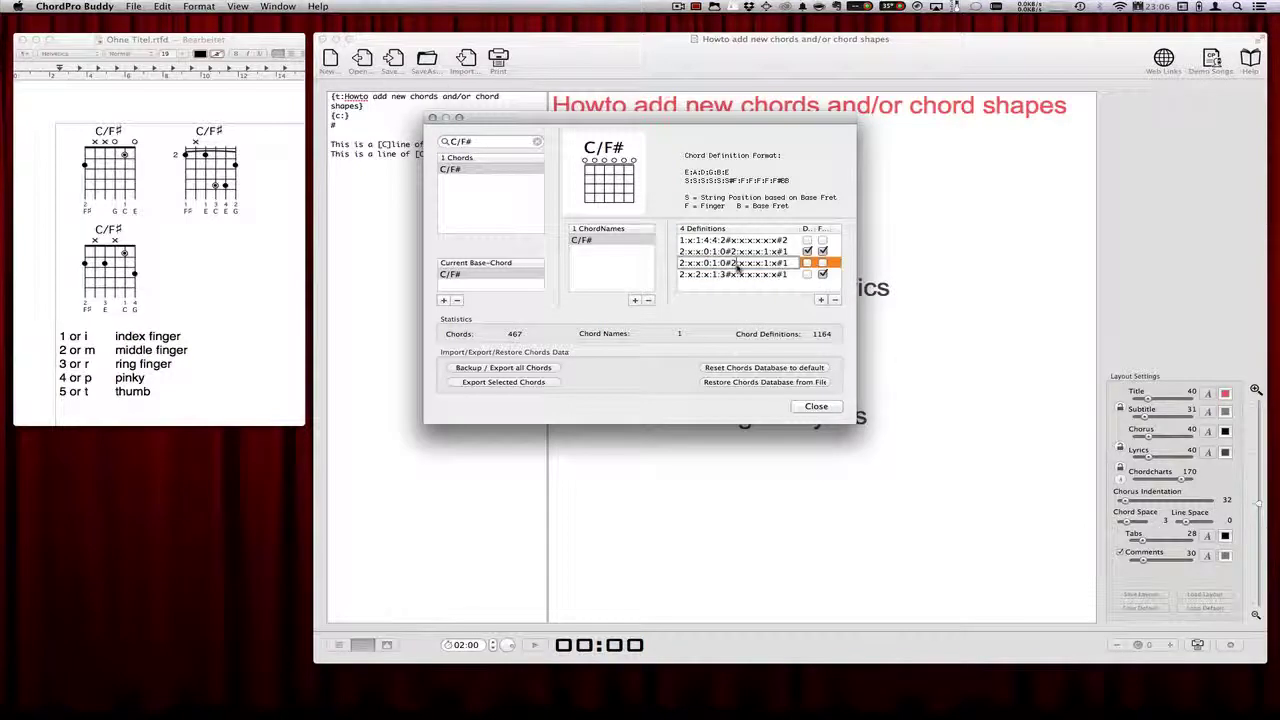
- Replace the copied definition's finger numbers with letters, making it 2:x:x:0:1:0#m:x:x:x:i:x#1, and close the chord database
key("BackSpace")
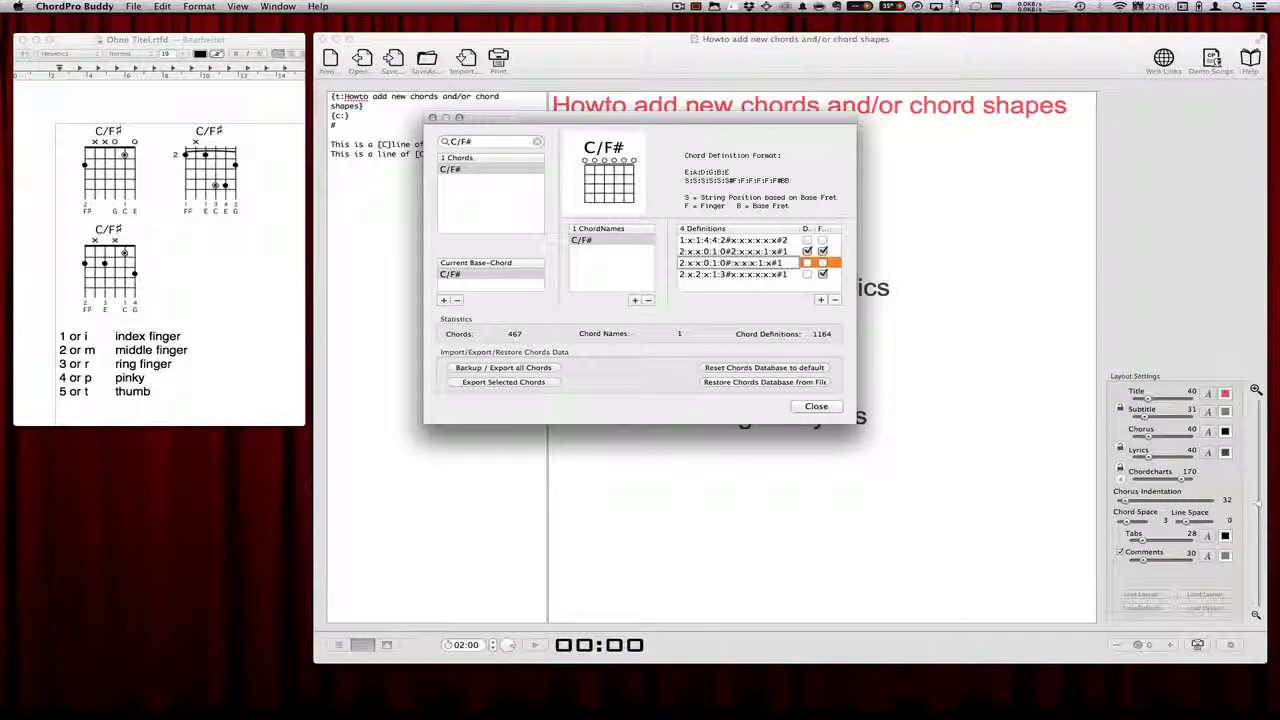
type("m:")
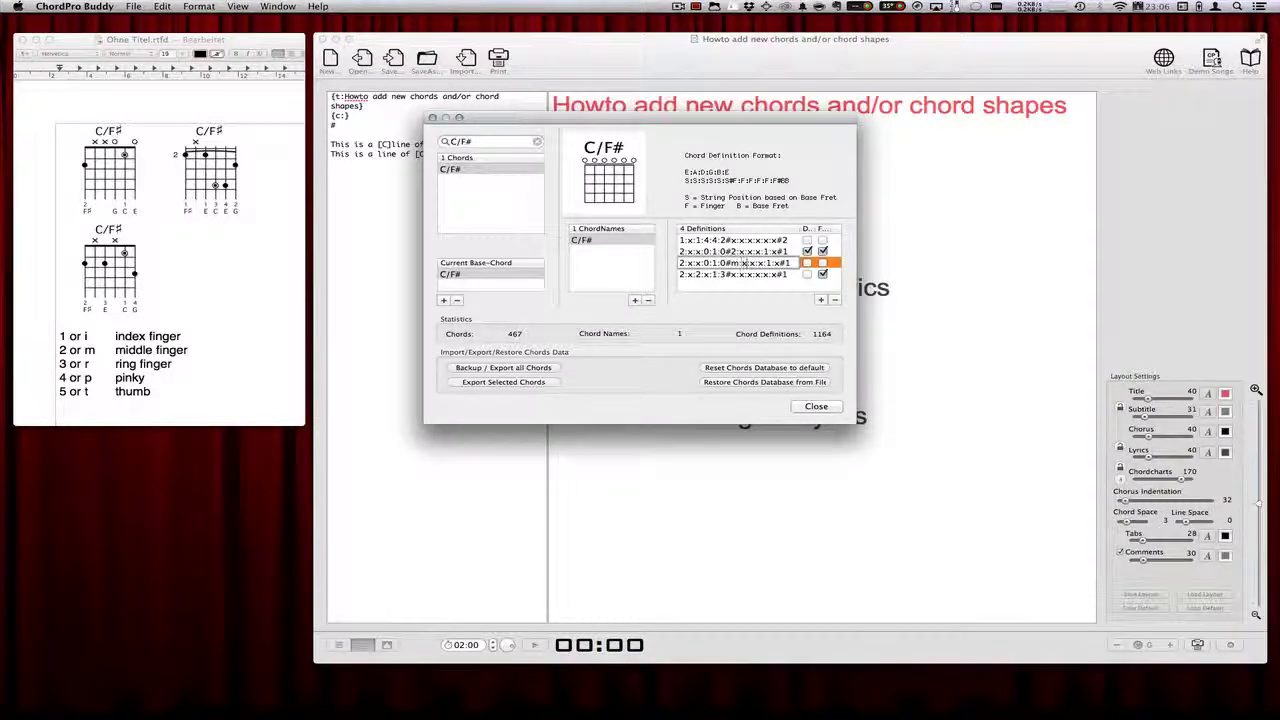
left_click(767, 262)
key("Delete")
key("Return")
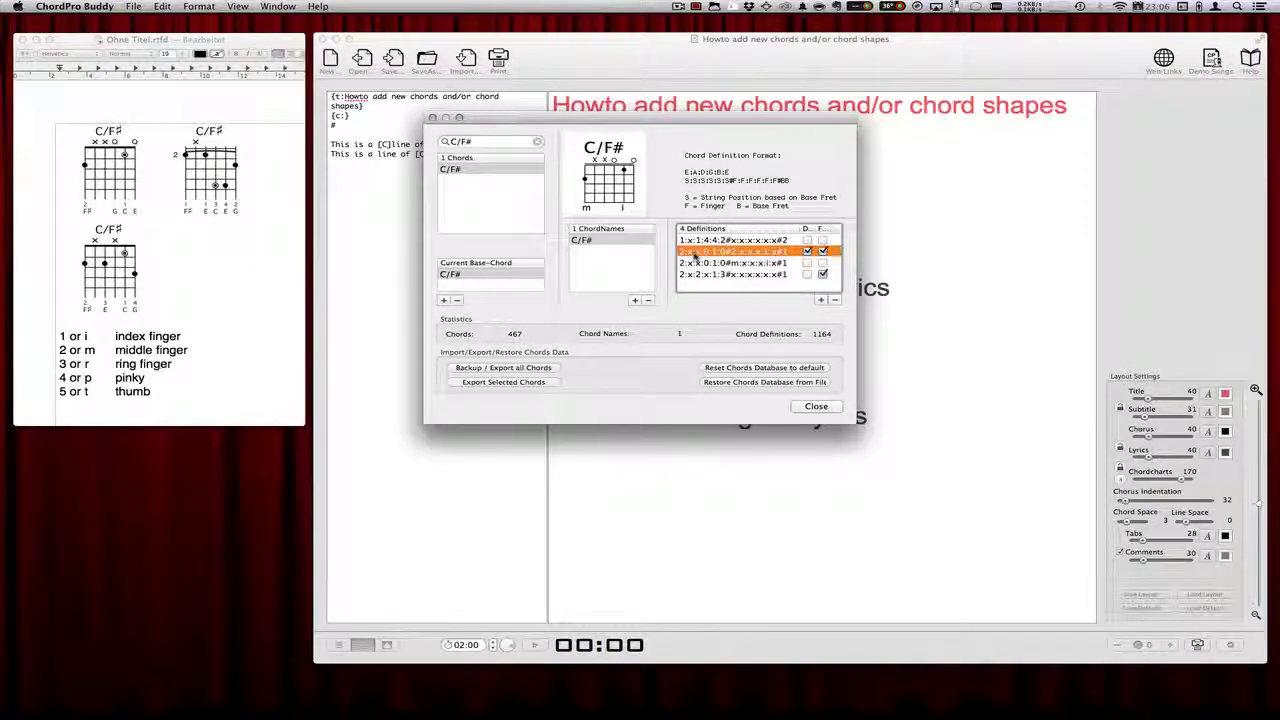
left_click(816, 407)
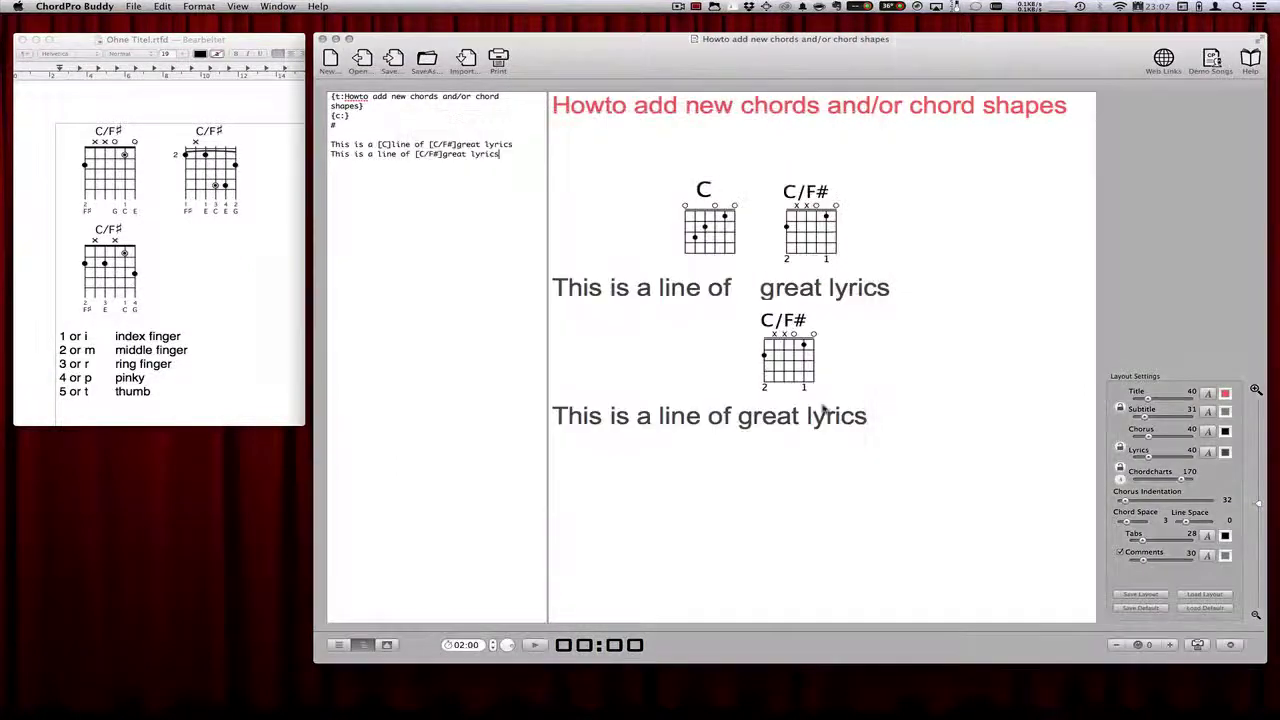